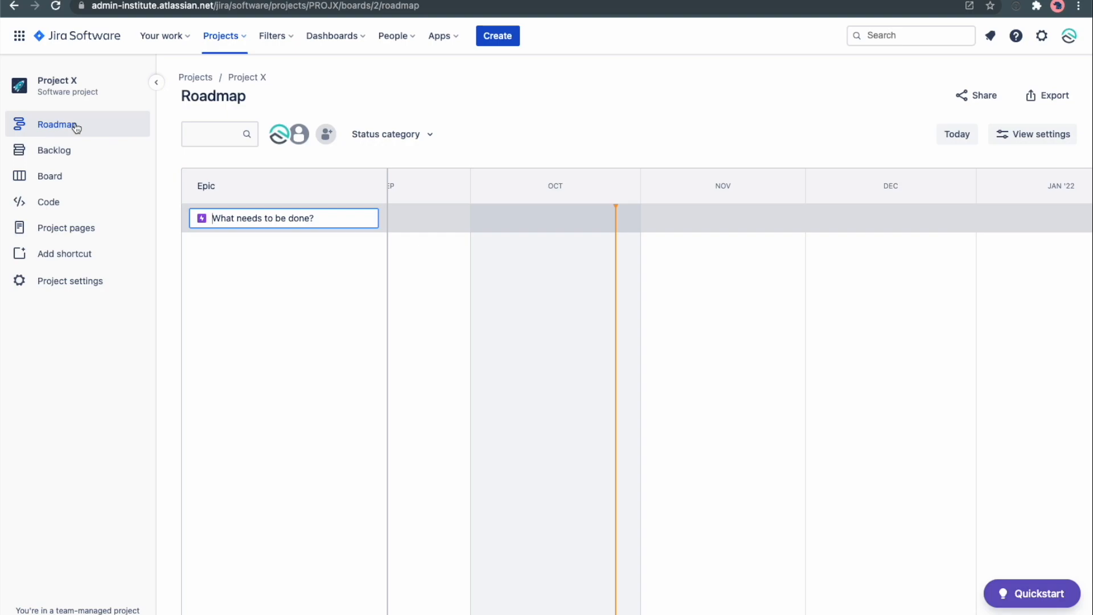
Create two epics named Phase 1 and Phase 2 on the roadmap.
text(Phase 1)
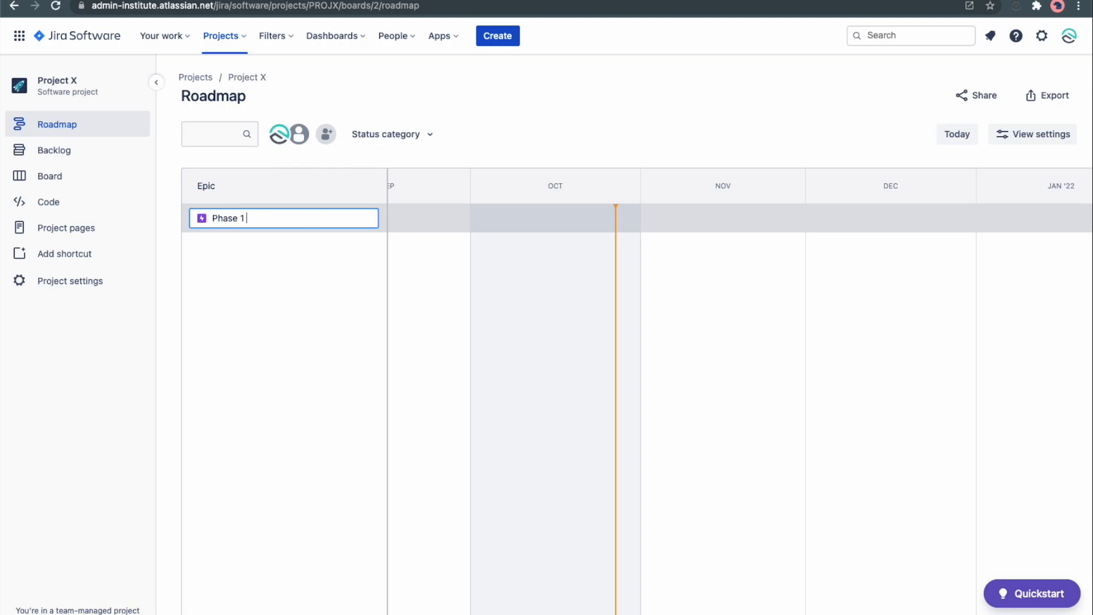
key(Return)
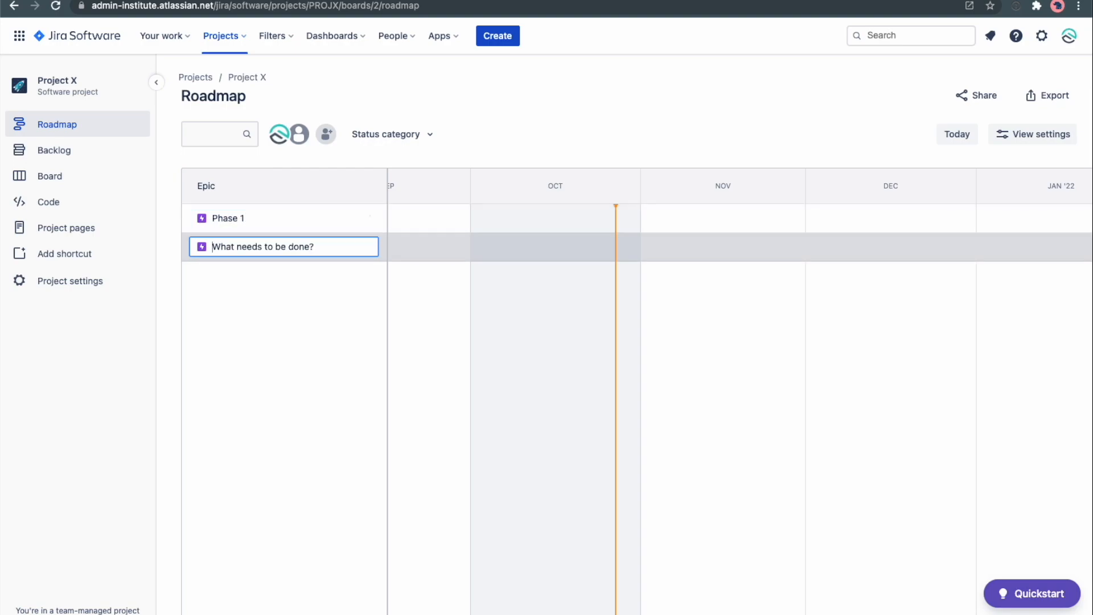
text(Phase)
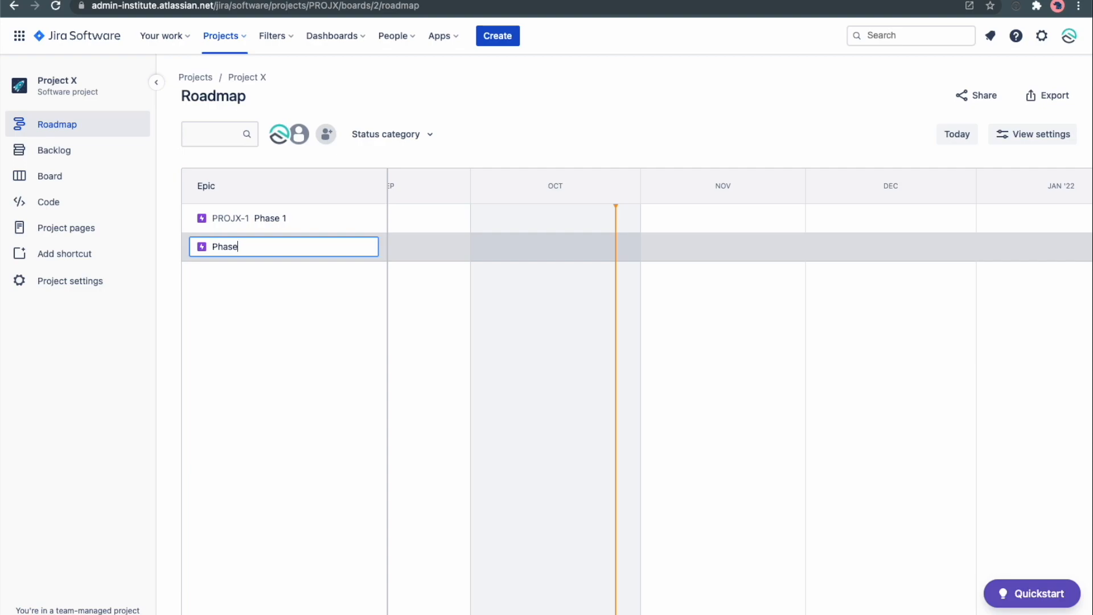
text( 2)
key(Return)
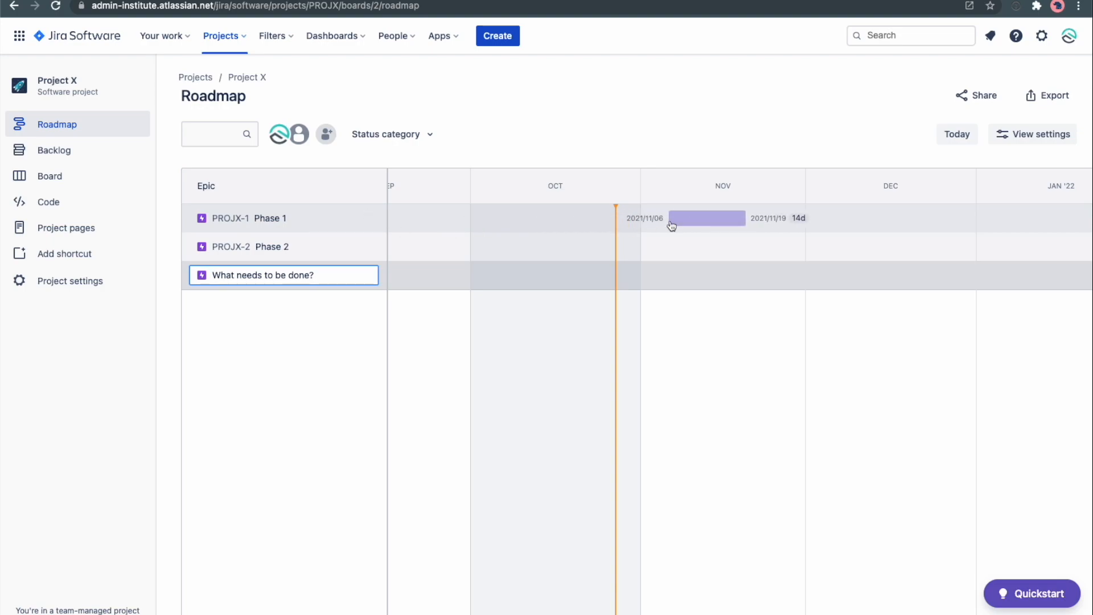
Schedule Phase 1 from Oct 14 to Nov 26, 2021 and Phase 2 from Nov 27 to Dec 30, 2021 on the timeline.
click(543, 219)
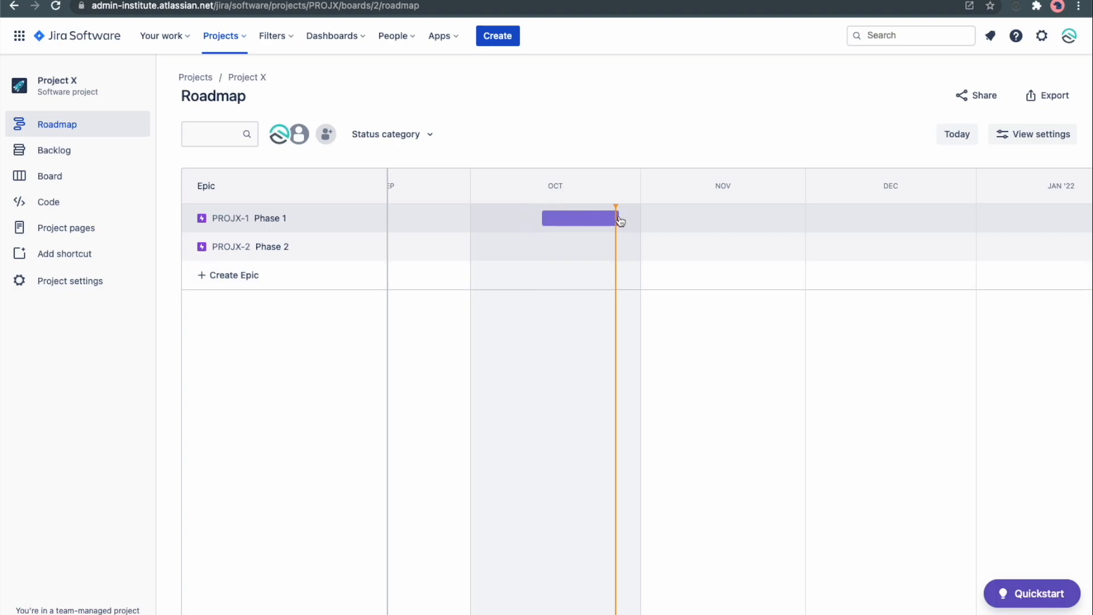
drag(620, 221, 784, 219)
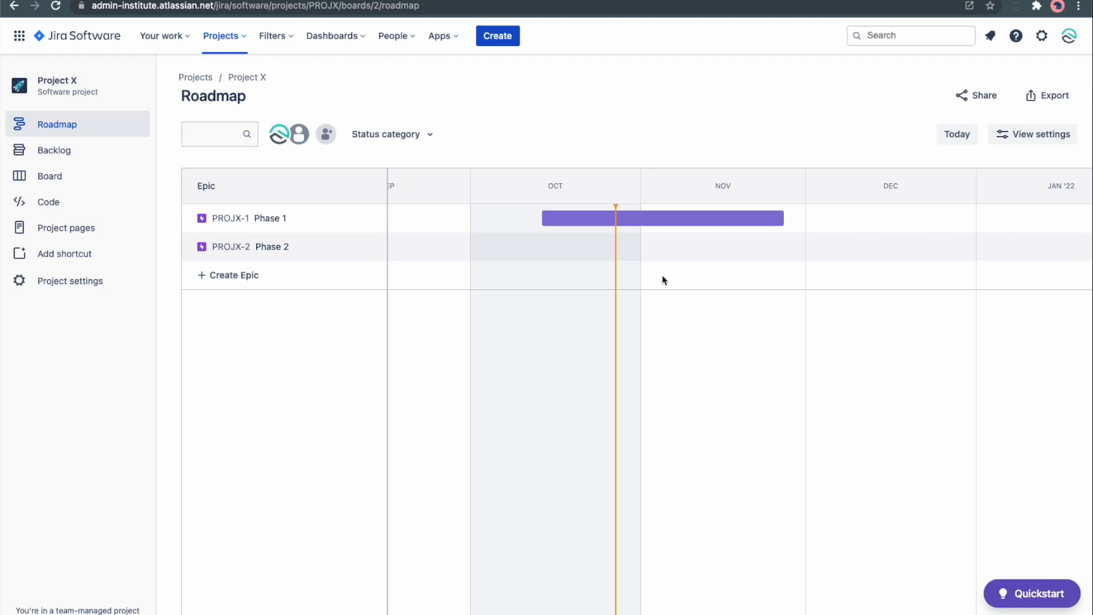
click(791, 247)
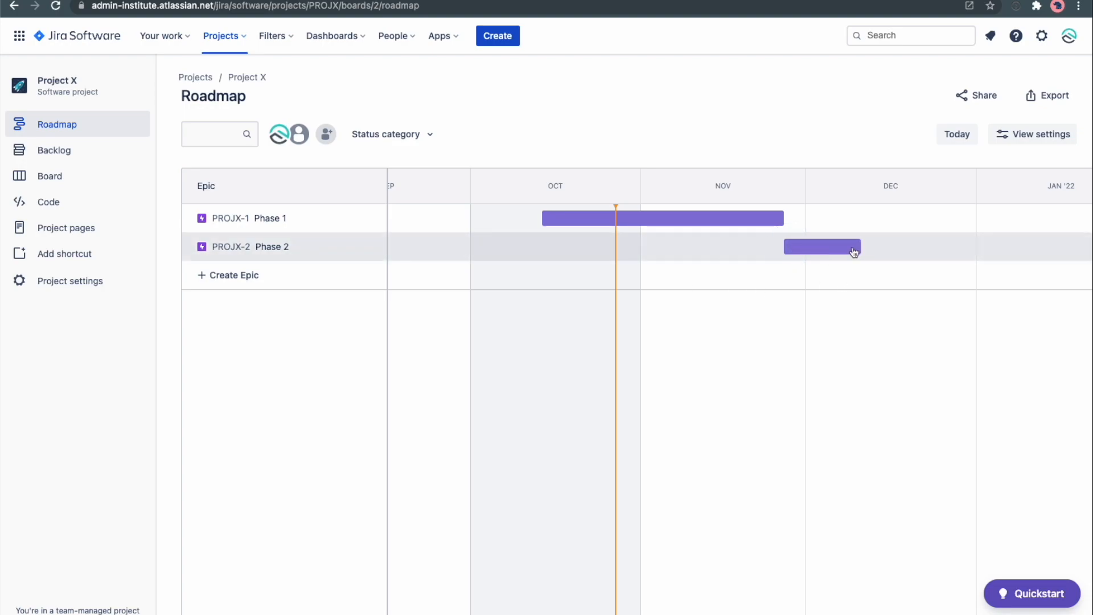
drag(857, 247, 968, 251)
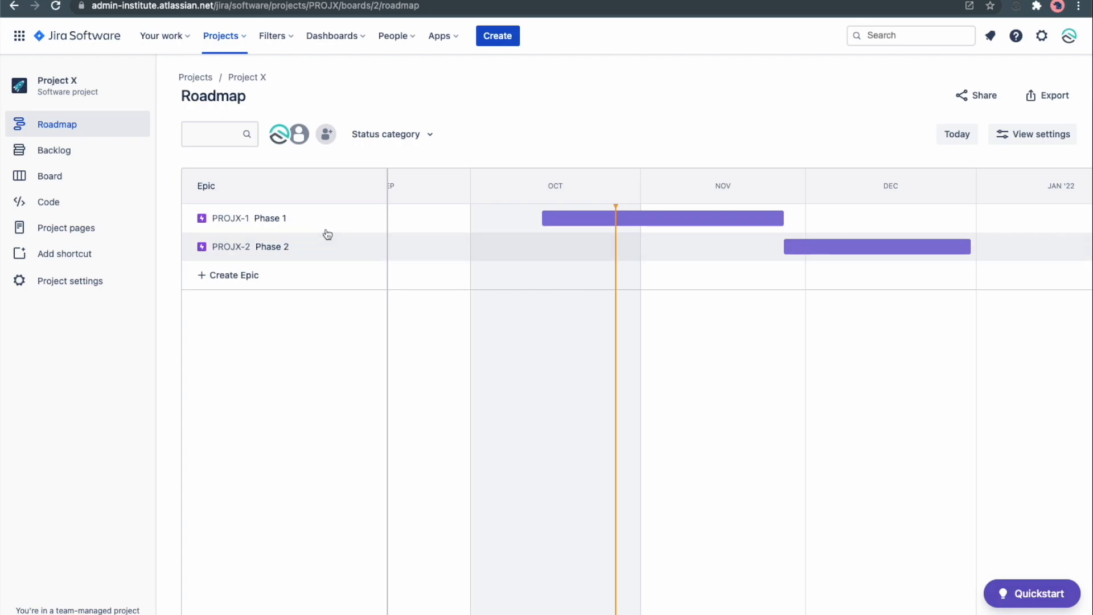
Add a child issue named Discovery under the Phase 1 epic.
click(288, 217)
click(374, 217)
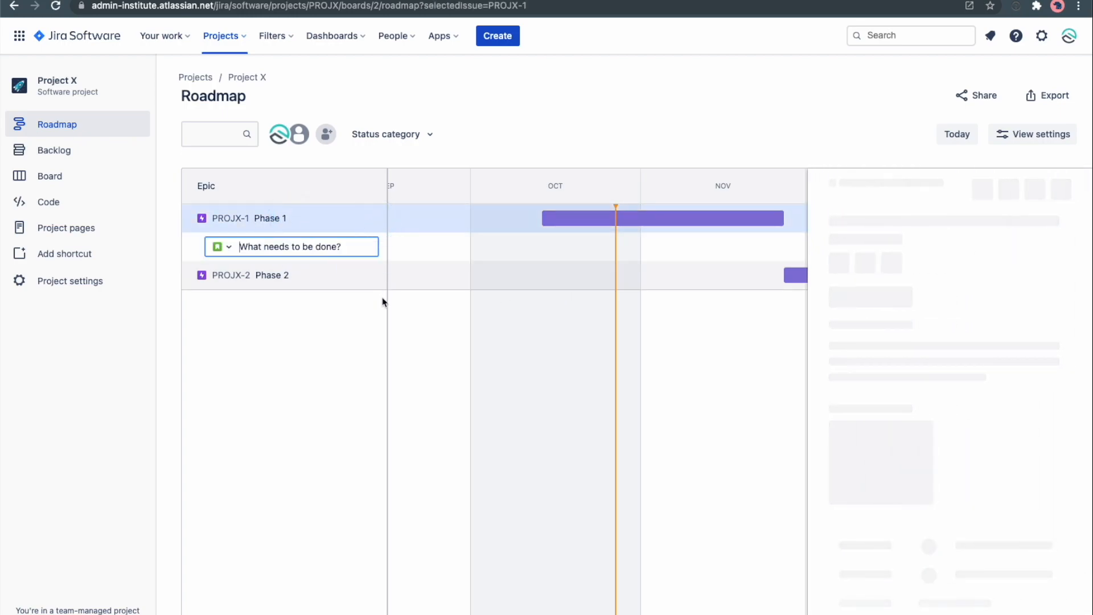
click(223, 247)
click(301, 243)
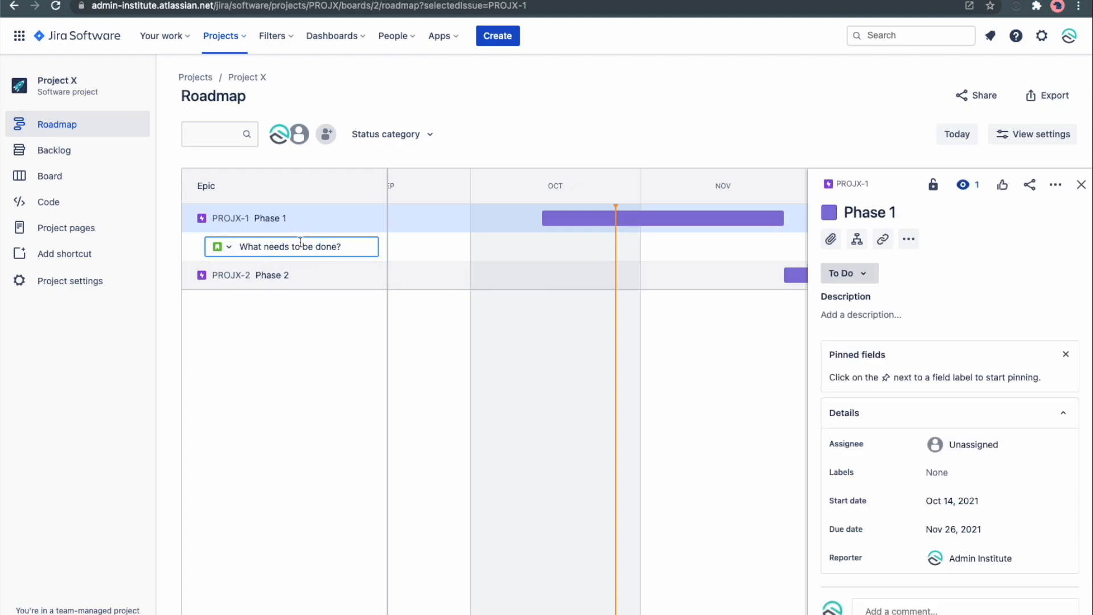
click(219, 246)
click(268, 246)
text(Discovery)
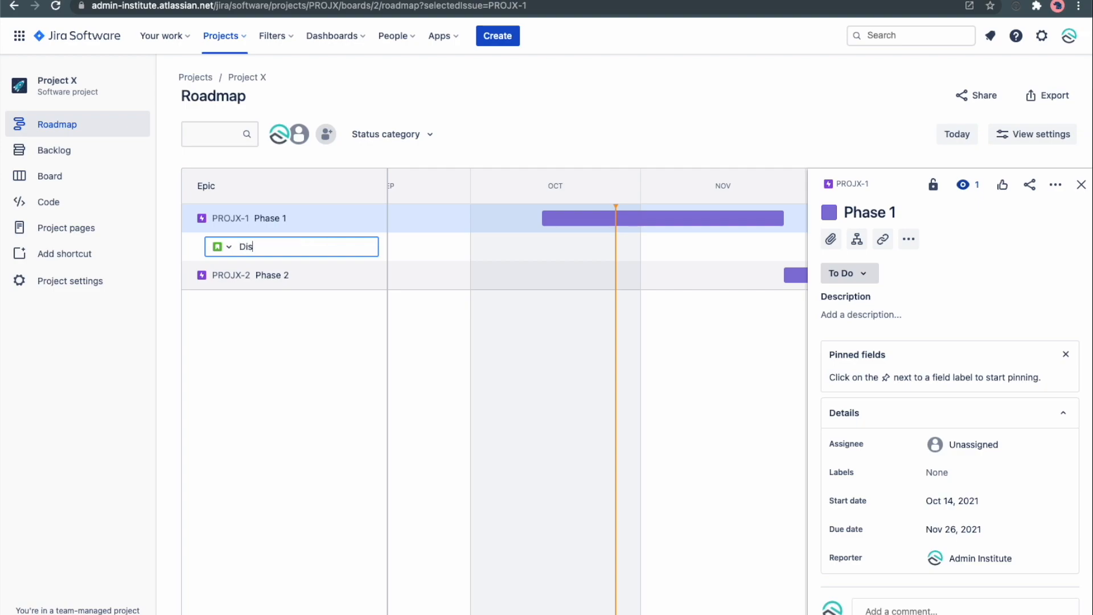
key(Return)
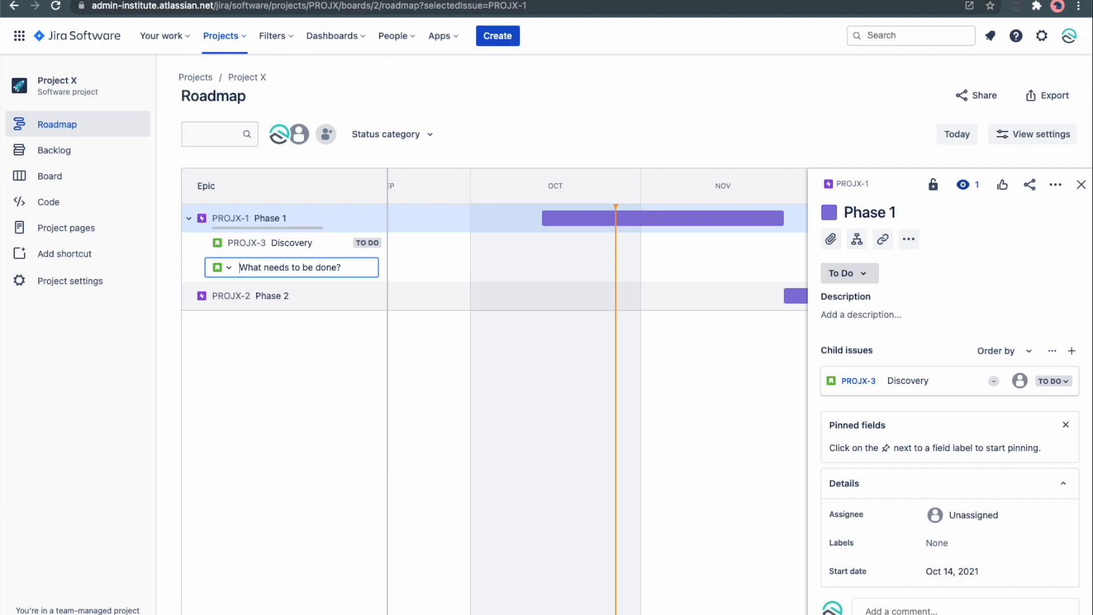
Add Development and Testing as further child issues under Phase 1.
text(Development)
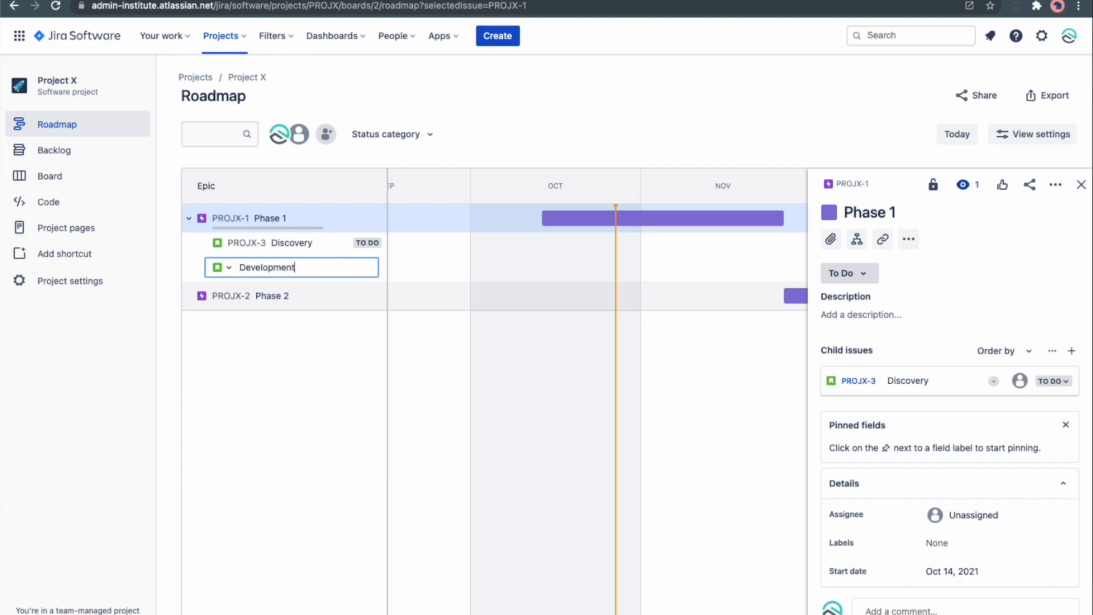
key(Return)
text(T)
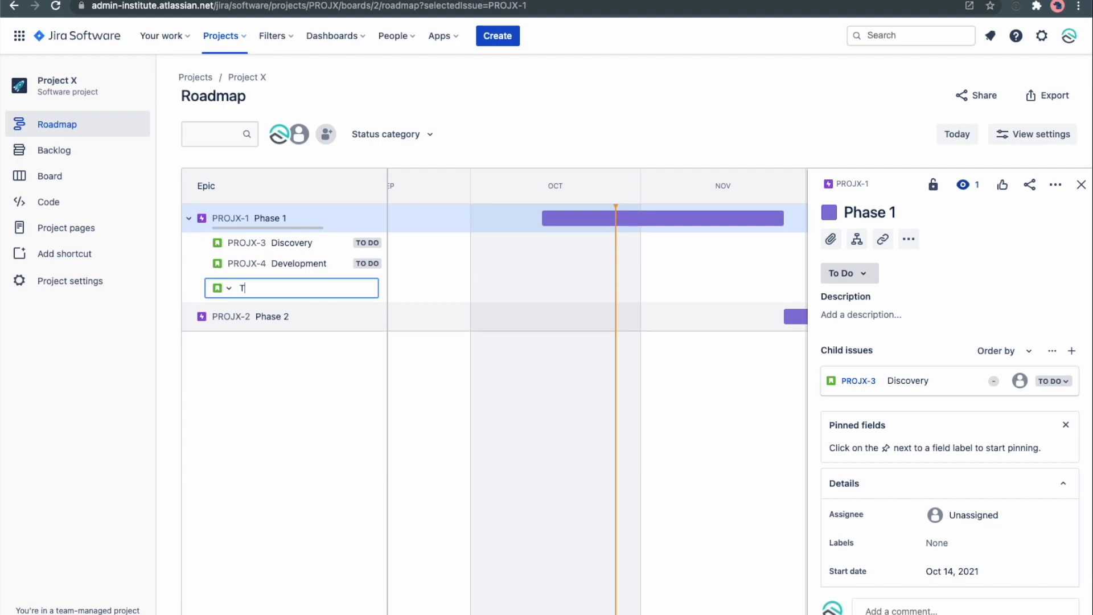
text(esting)
key(Return)
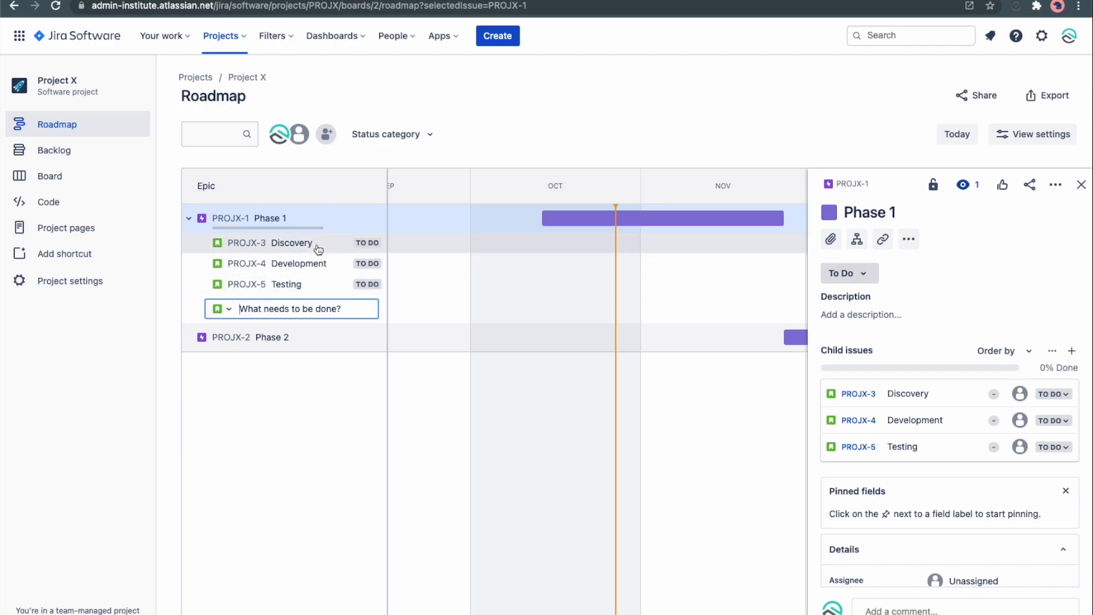
Add child issues UAT Testing and Release under the Phase 2 epic.
click(278, 338)
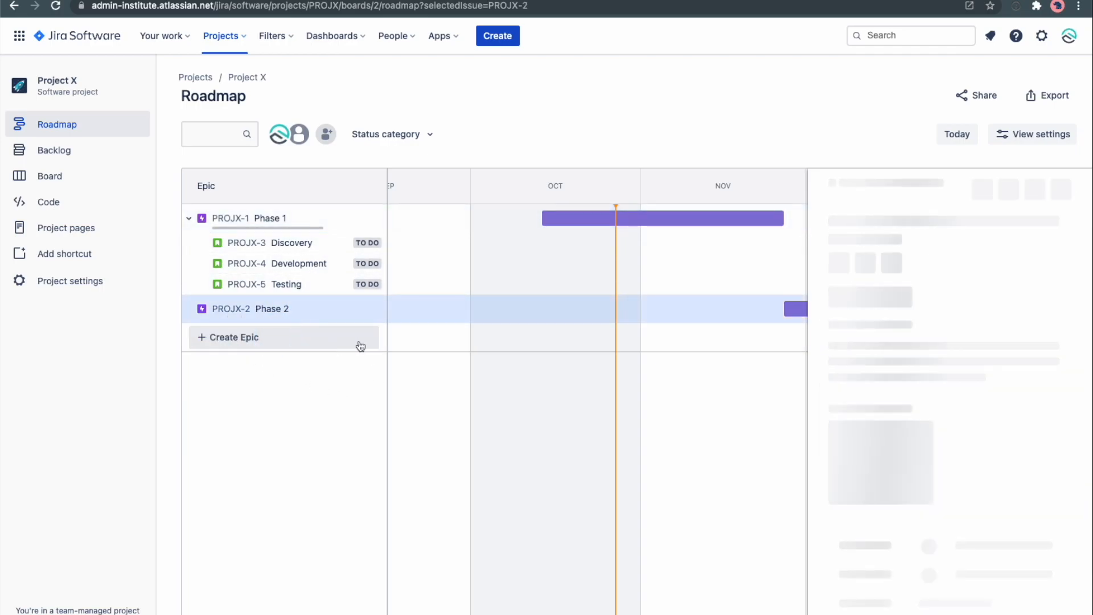
click(371, 309)
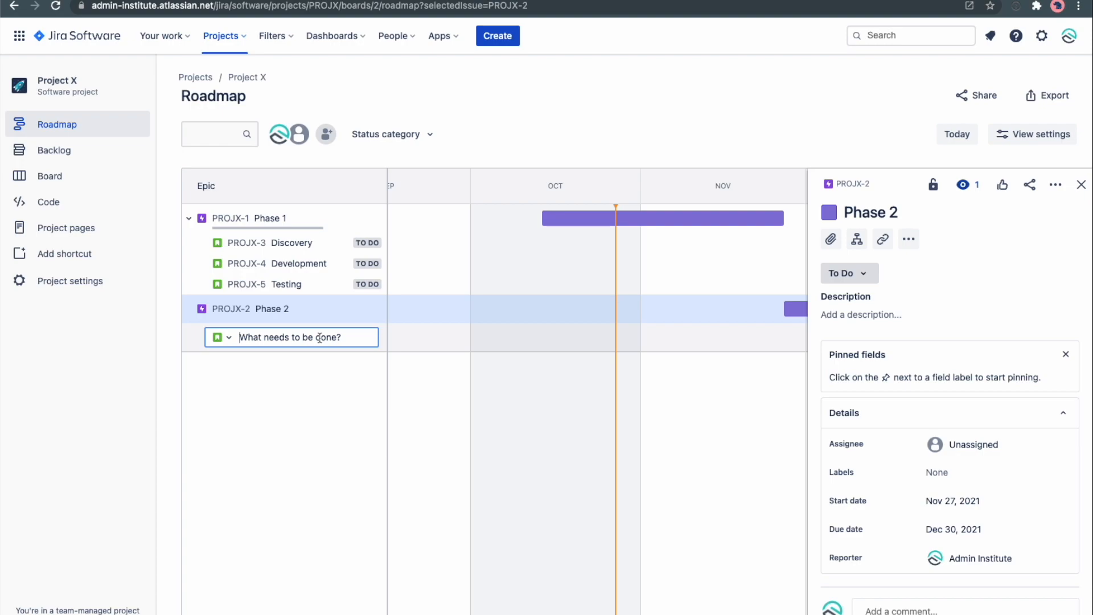
text(UAT Testing)
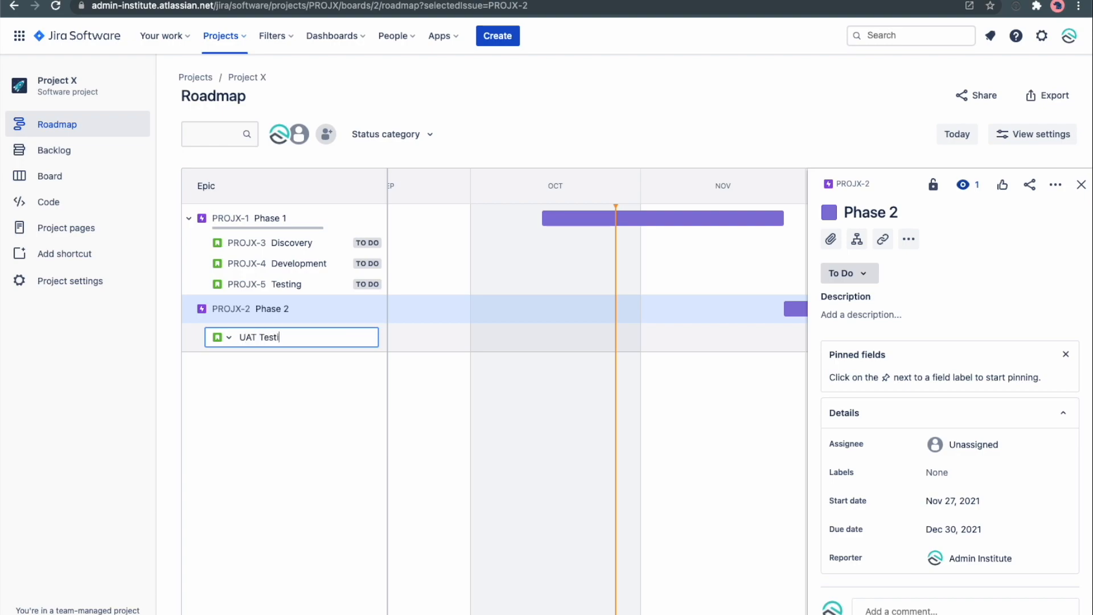
key(Return)
text(Re)
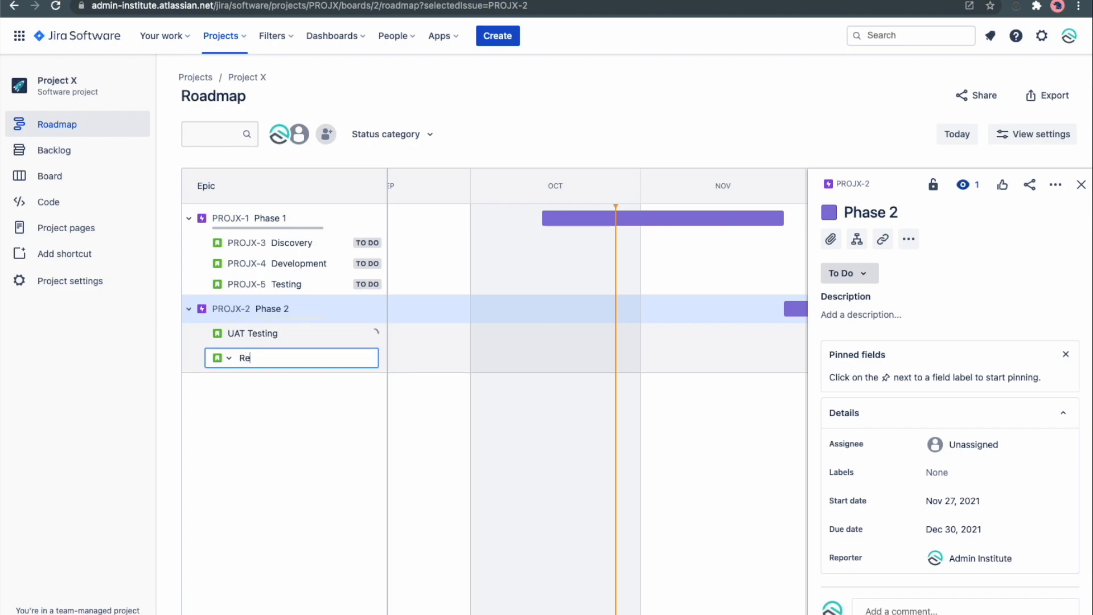
text(lease)
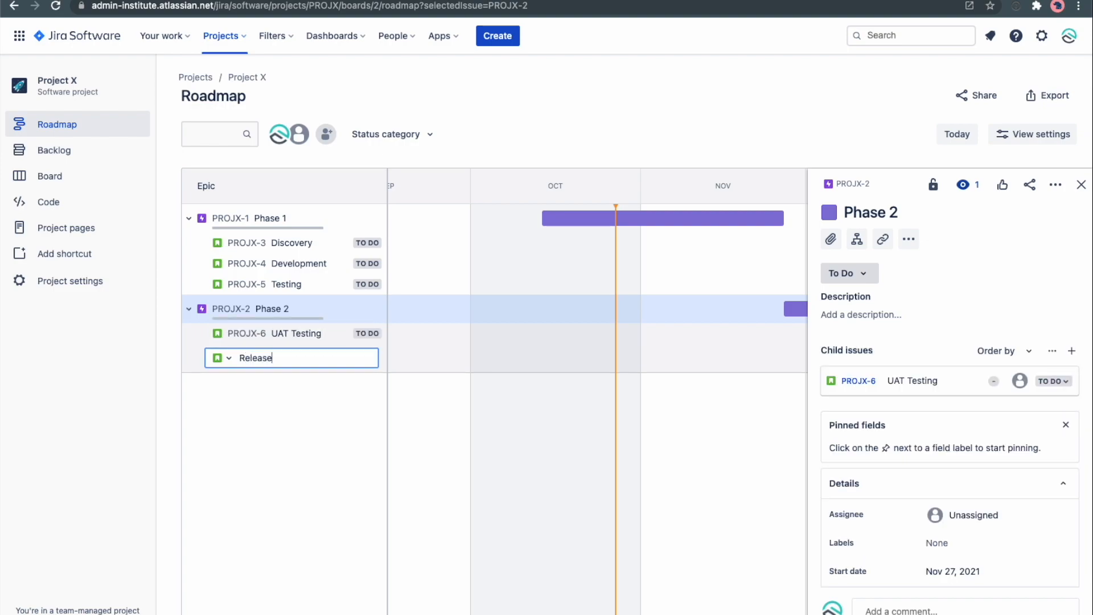
key(Return)
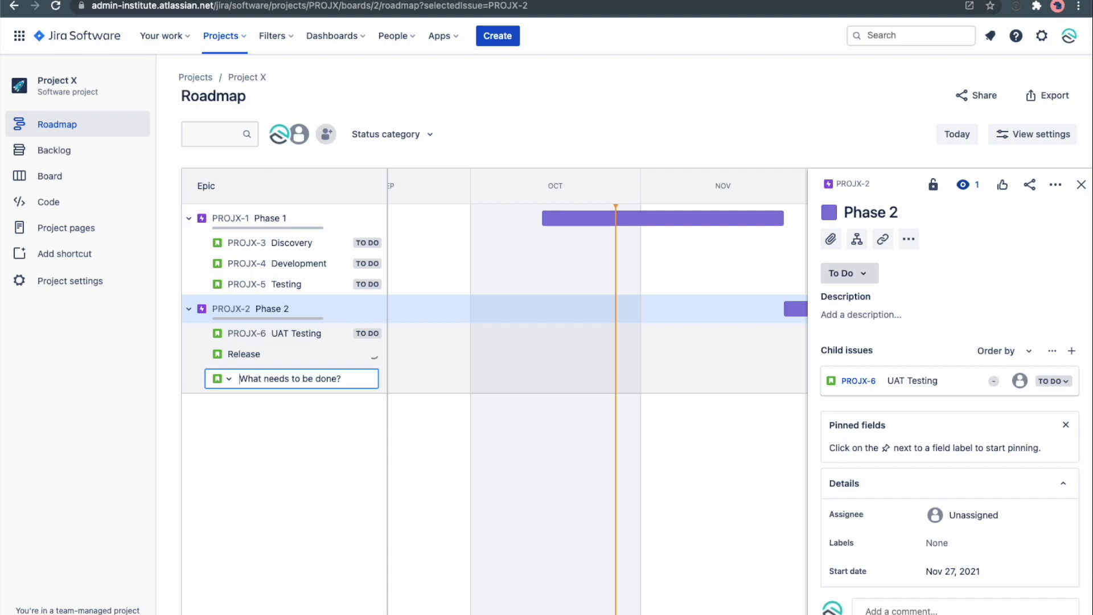
click(314, 432)
Open the backlog and rename the first sprint to Week 44.
scroll(653, 275, right, 1)
scroll(653, 275, right, 2)
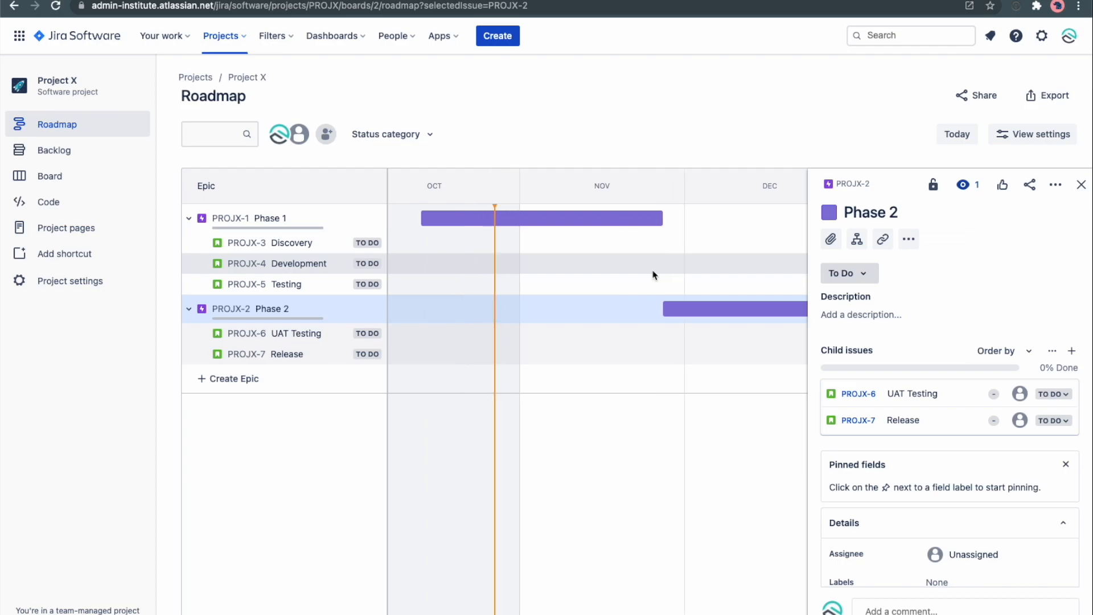
click(83, 159)
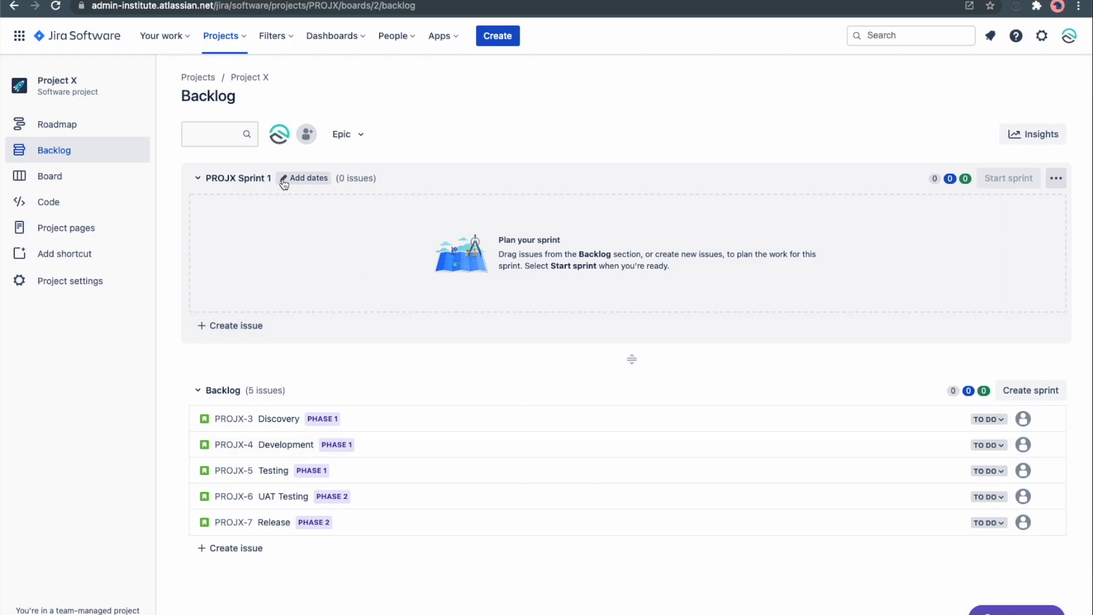
click(318, 180)
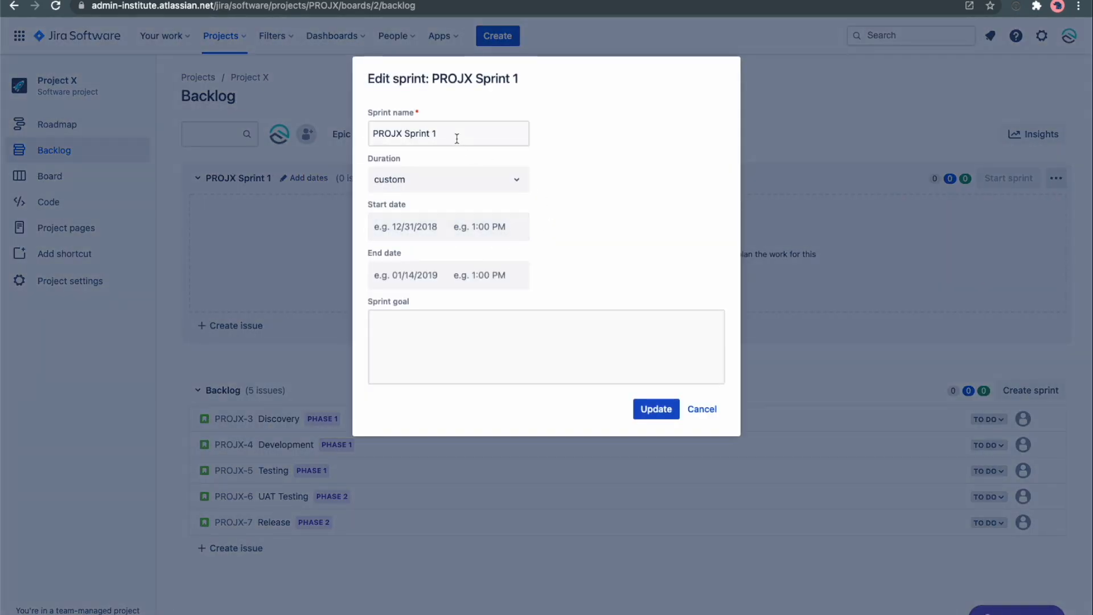
click(325, 121)
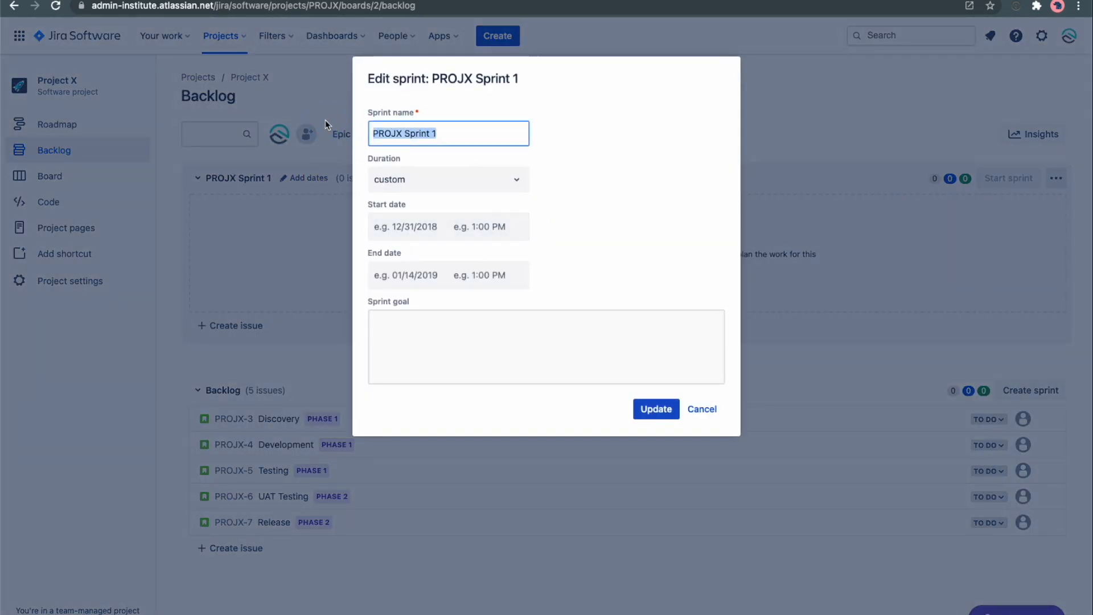
text(Week )
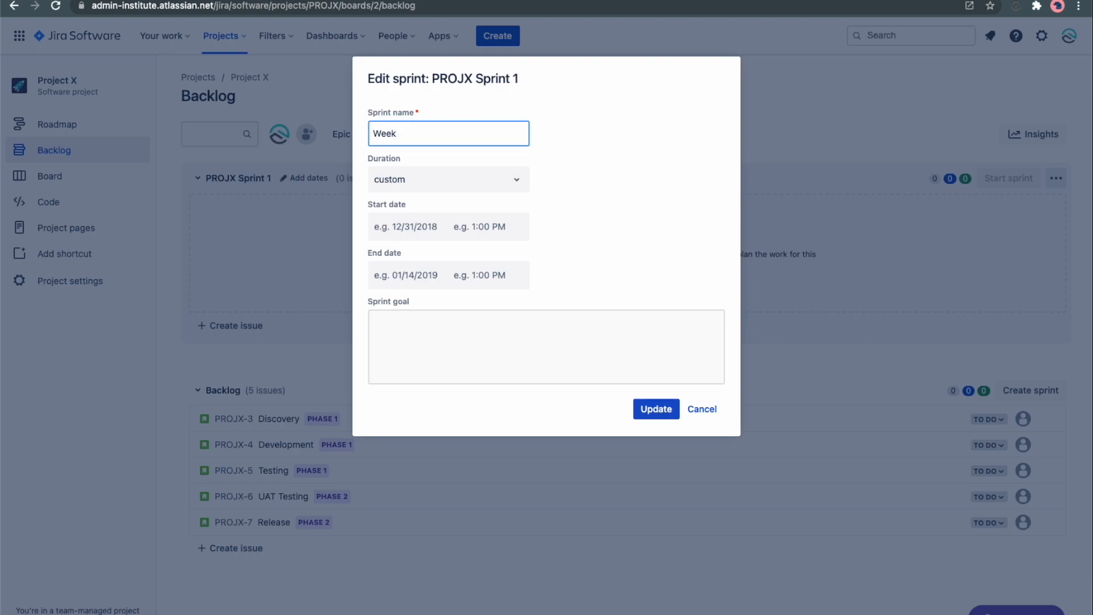
text(44)
Set the Week 44 sprint's start date to 10/25/2021 and end date to 10/29/2021, and save the sprint.
click(421, 232)
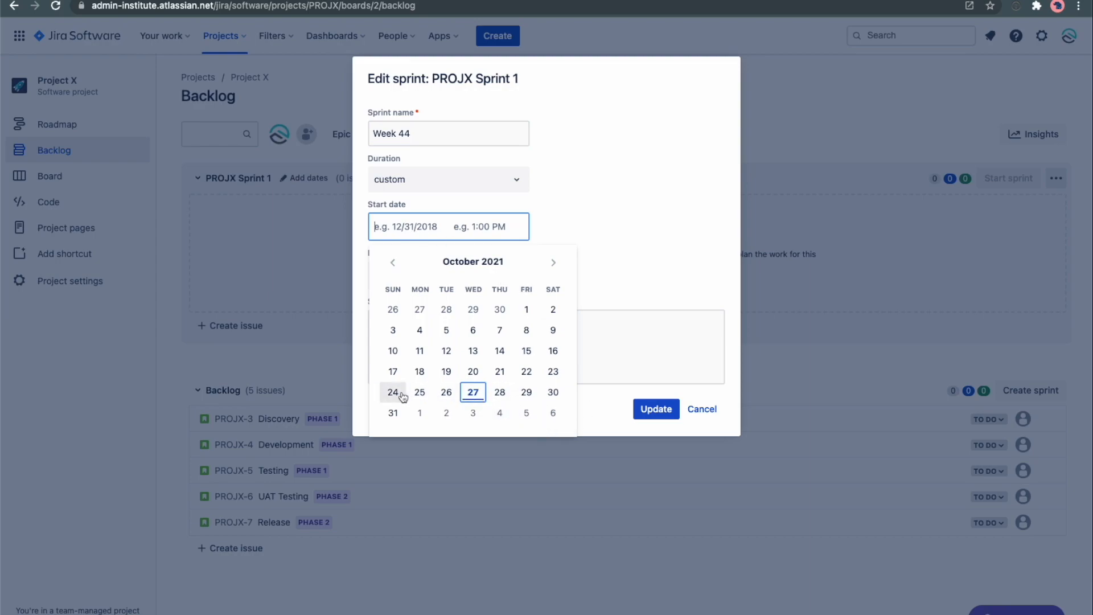
click(421, 393)
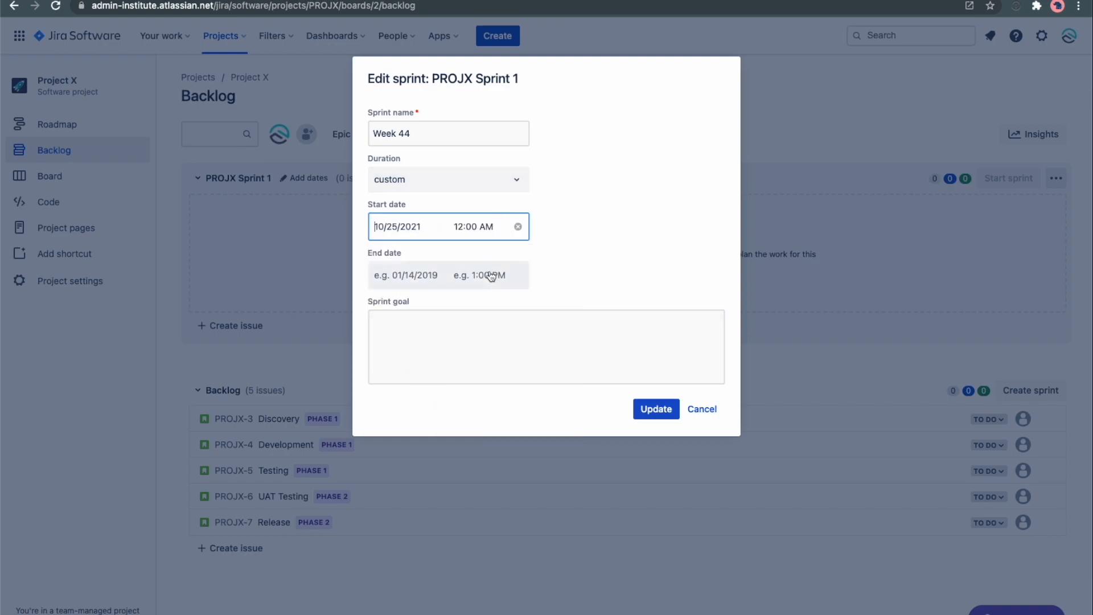
click(410, 277)
click(526, 440)
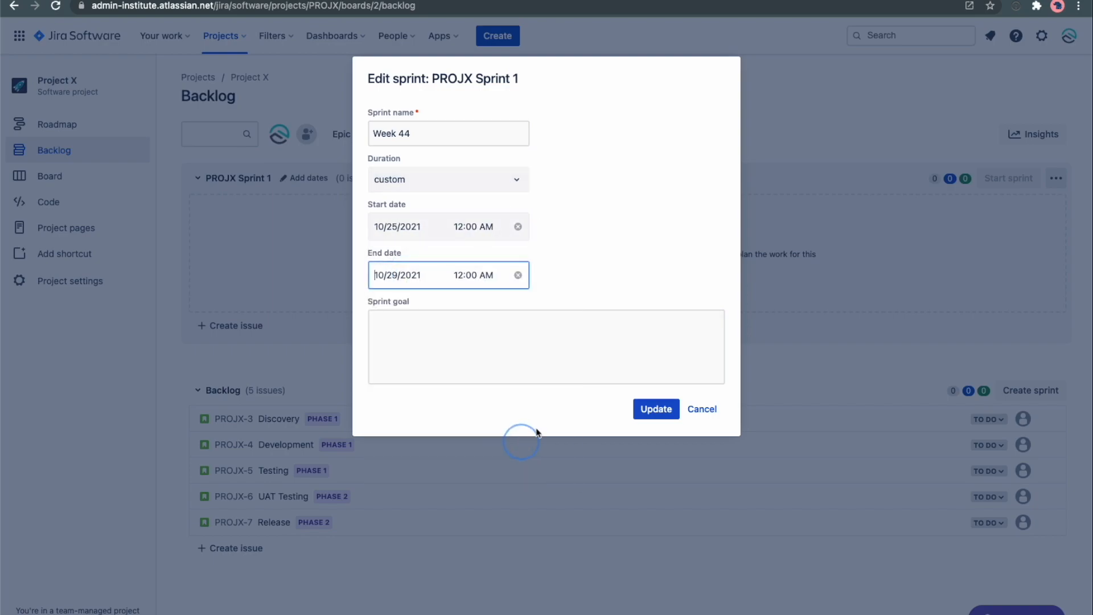
click(455, 276)
scroll(484, 416, down, 10)
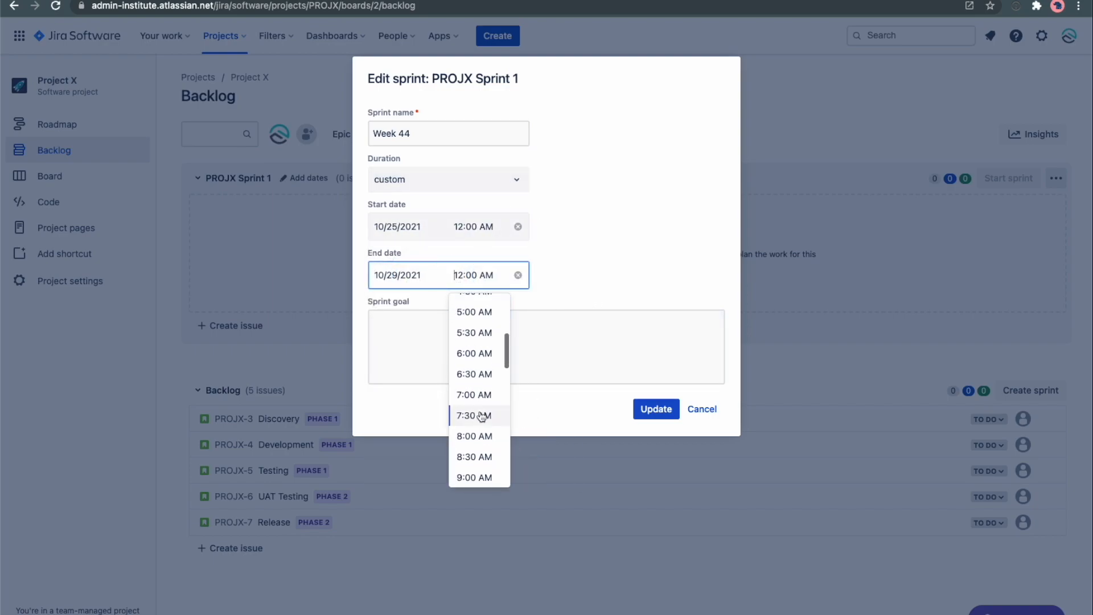
click(485, 419)
click(442, 333)
click(654, 408)
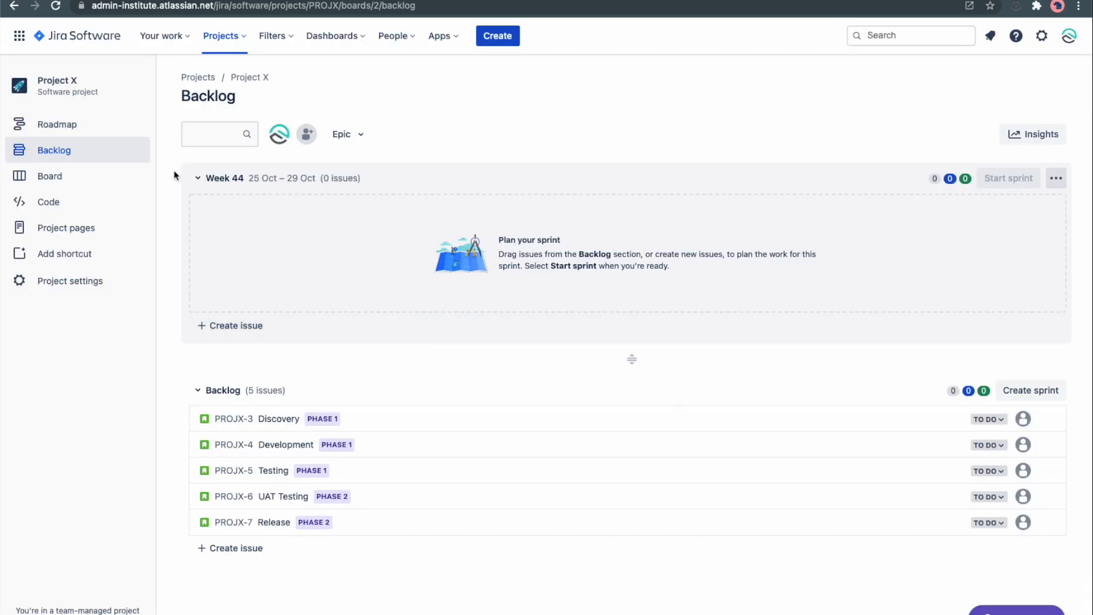
On the roadmap, schedule the Discovery issue into the Week 44 sprint.
click(69, 131)
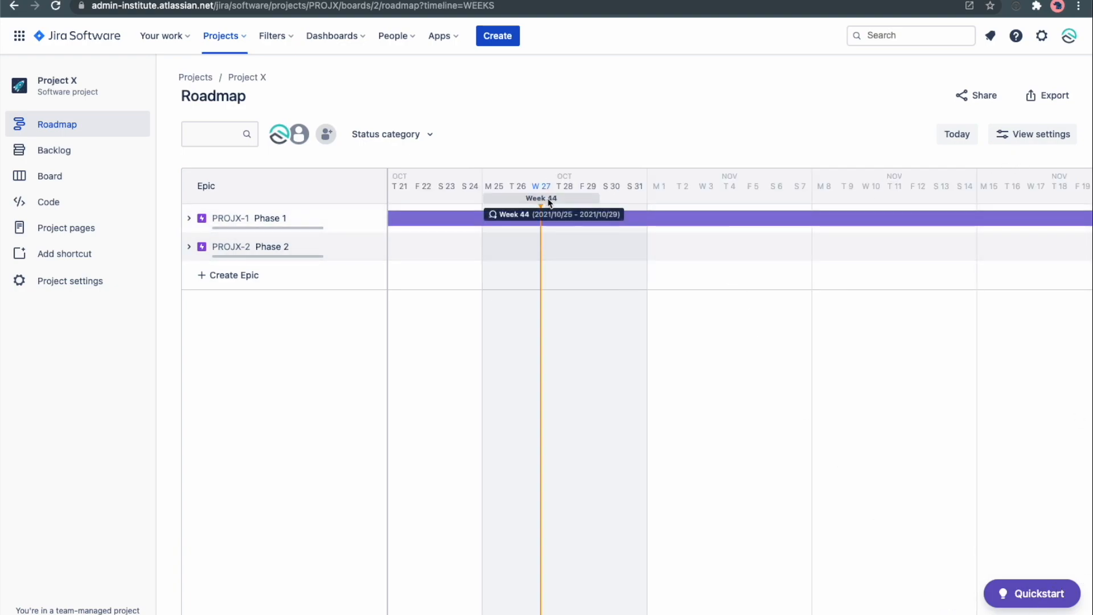
click(189, 218)
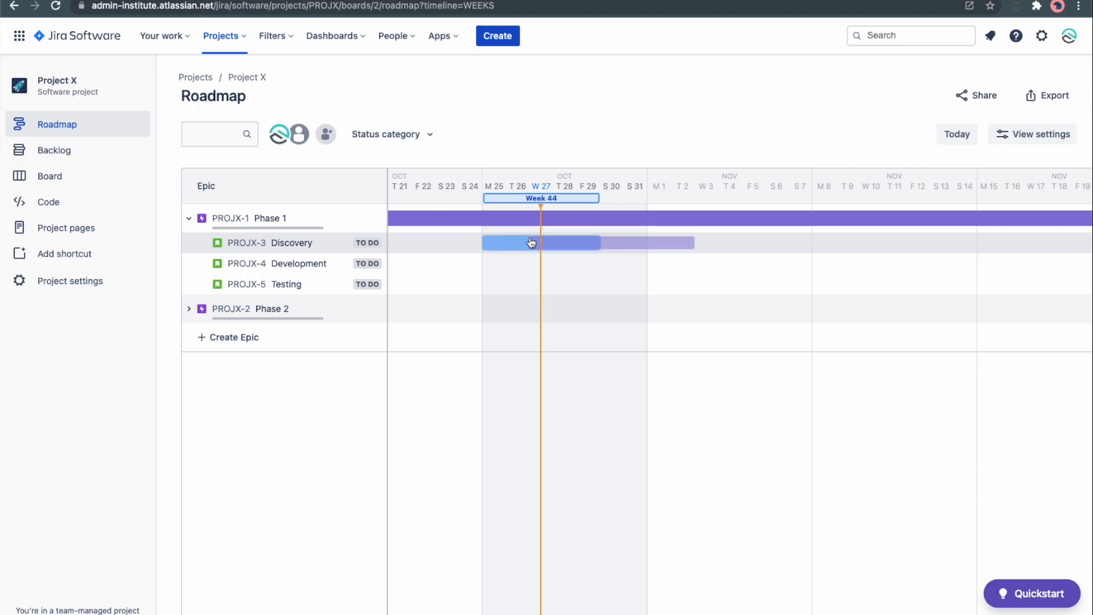
click(498, 243)
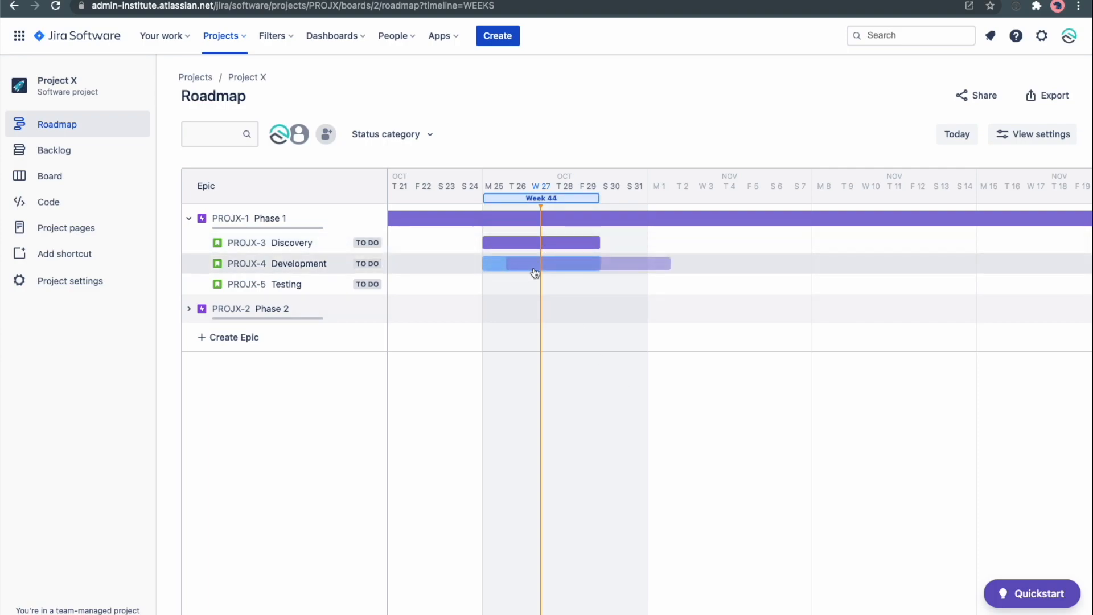
click(189, 310)
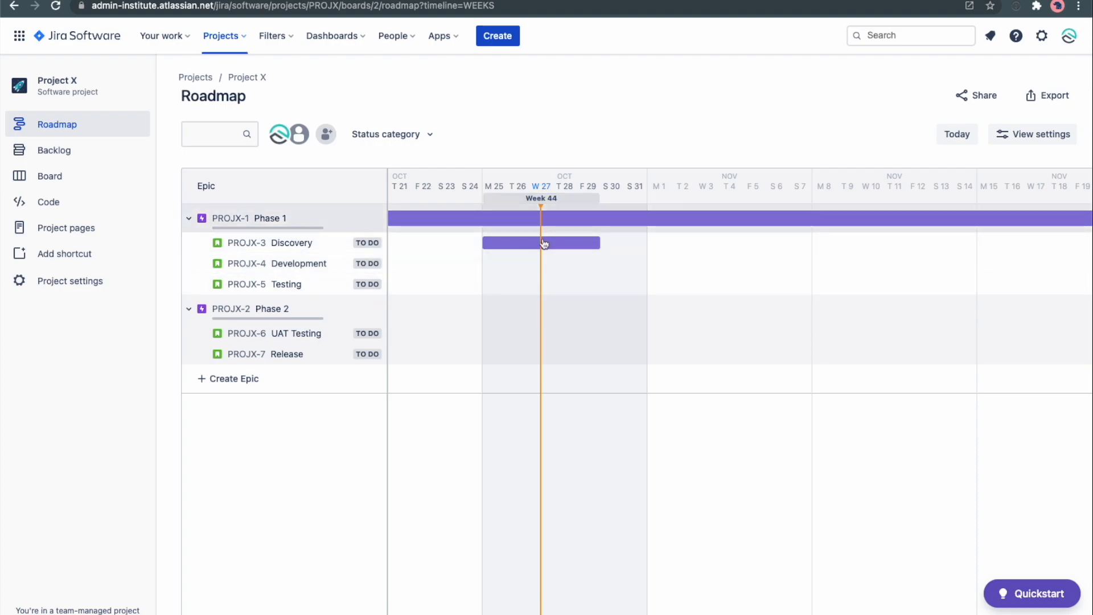
Move Discovery from the Week 44 sprint back into the backlog.
click(54, 151)
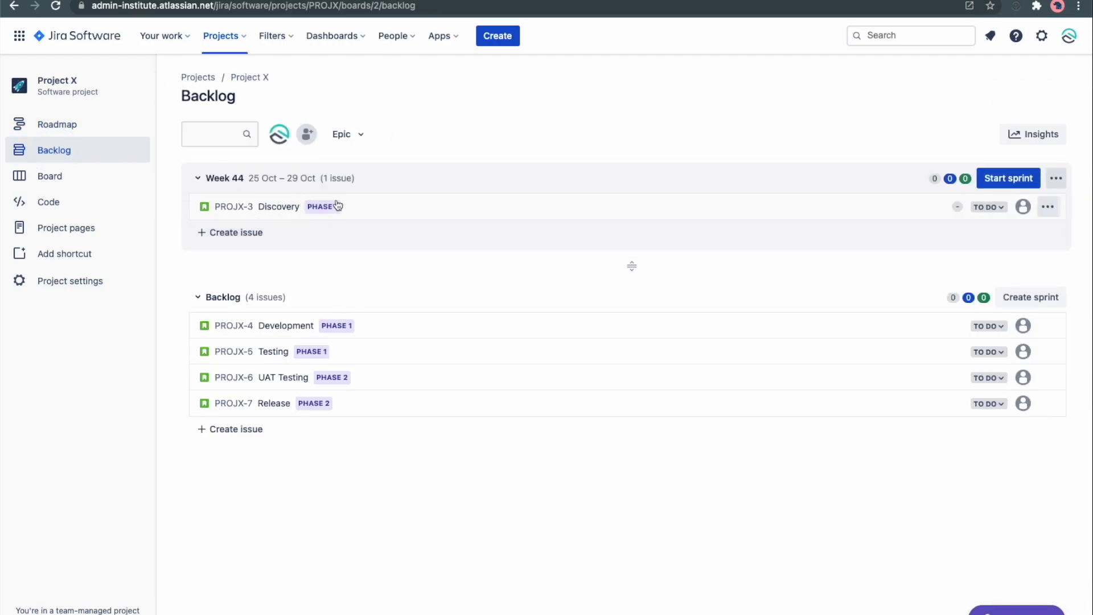
drag(293, 207, 297, 312)
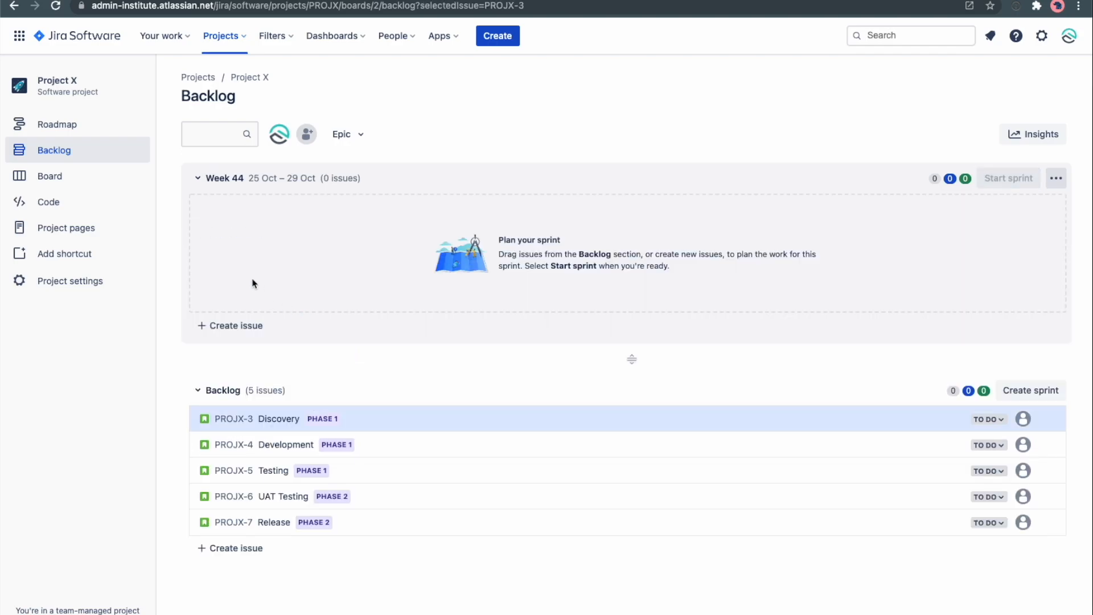
Move Discovery and Development from the backlog into the Week 44 sprint and create a second sprint.
drag(351, 424, 395, 261)
drag(349, 324, 355, 225)
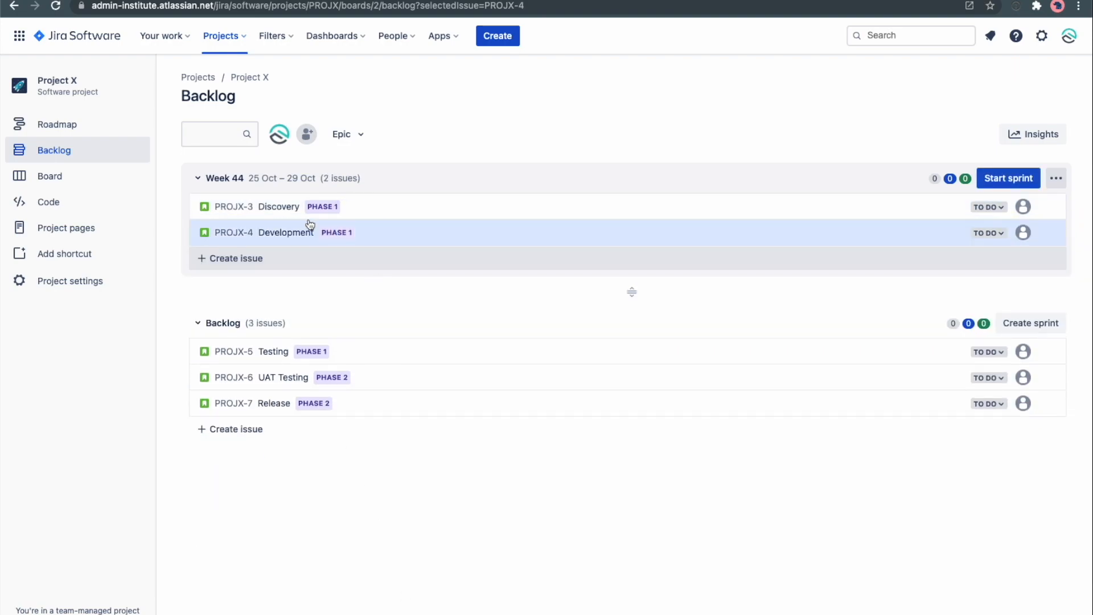
click(1034, 323)
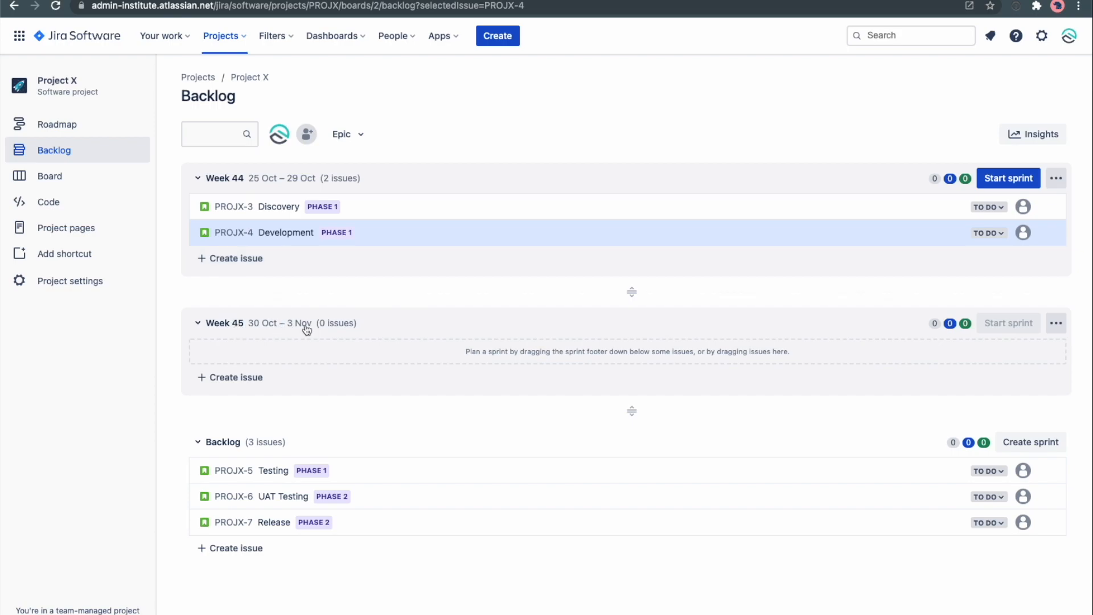
On the roadmap, expand Phase 2 and schedule UAT Testing into the Week 45 sprint.
click(101, 134)
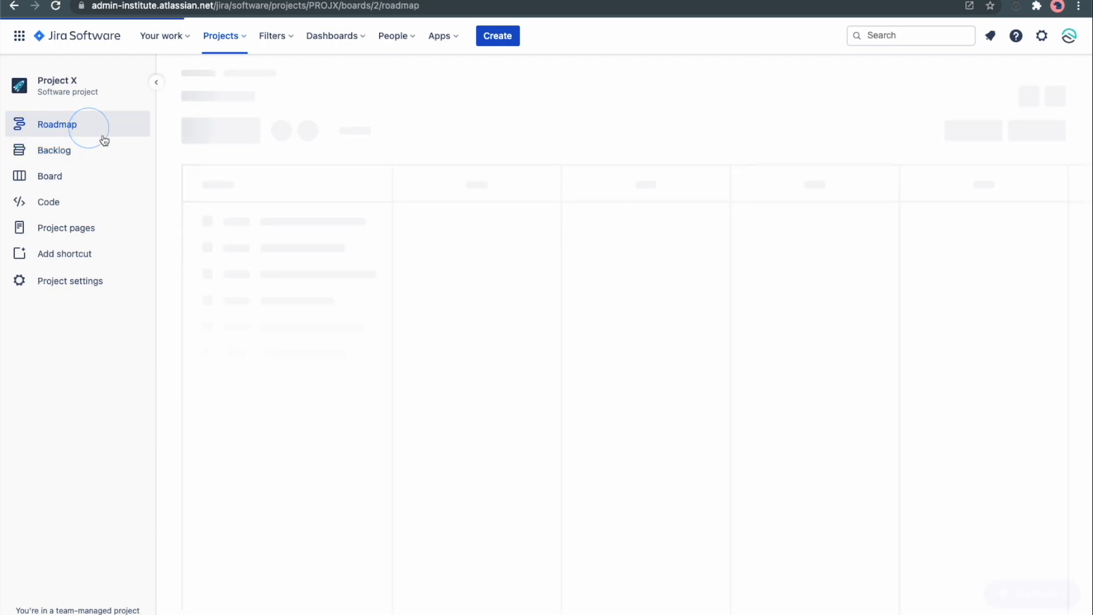
mouse_move(690, 201)
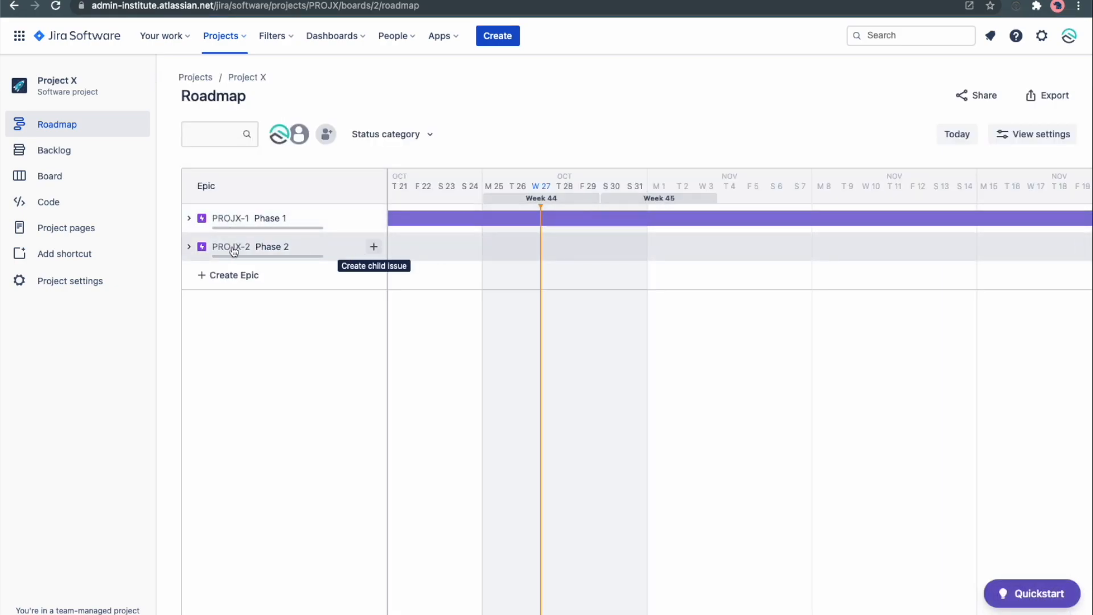
click(189, 246)
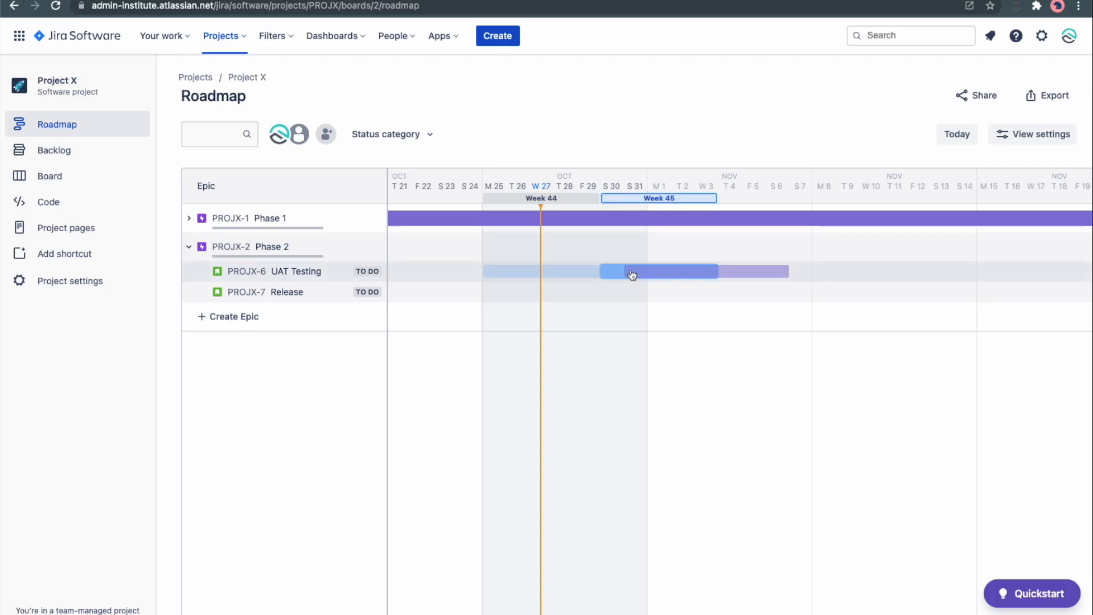
click(618, 273)
In the backlog, move Release into the Week 45 sprint and Testing into the Week 44 sprint.
click(57, 157)
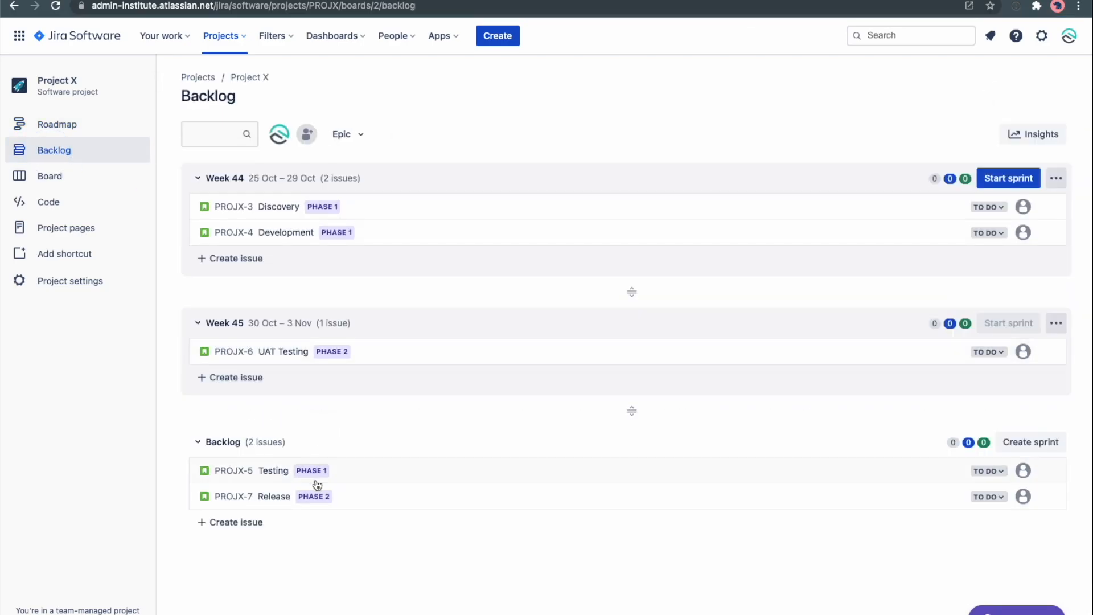
drag(349, 503, 366, 381)
drag(341, 498, 354, 256)
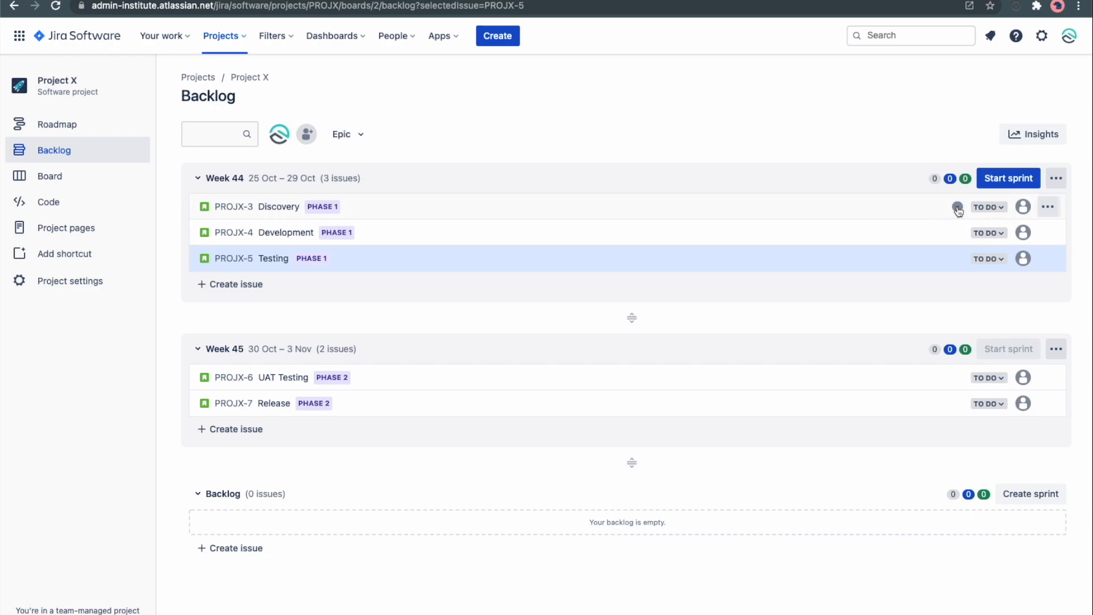
Set Discovery's story point estimate to 3.
click(412, 215)
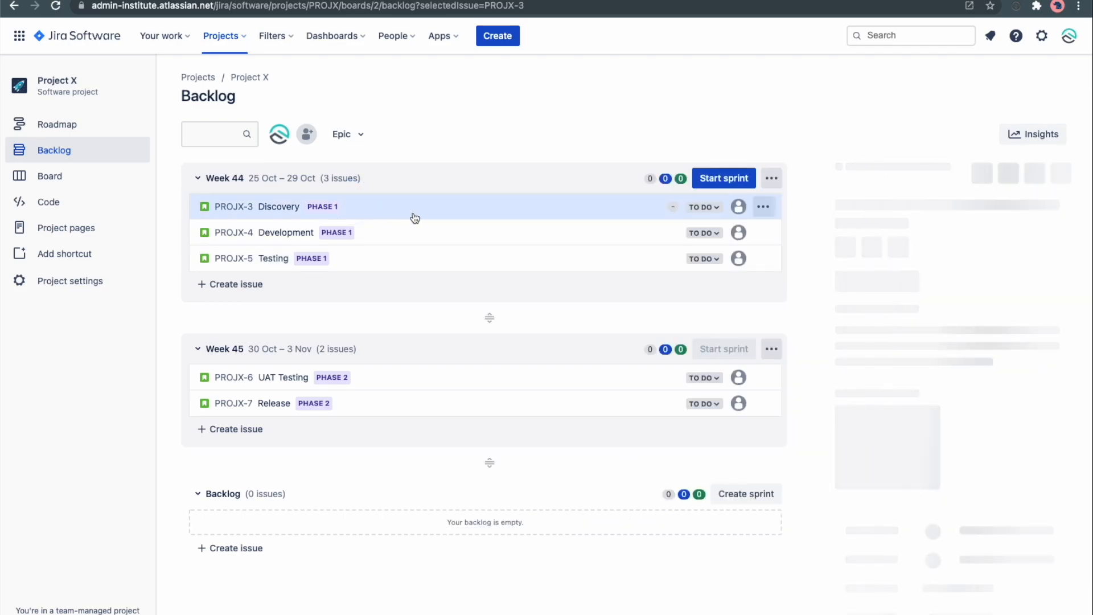
click(673, 207)
click(670, 206)
click(669, 205)
click(669, 204)
click(647, 233)
Set Development's story point estimate to 5.
click(672, 234)
click(669, 233)
click(669, 233)
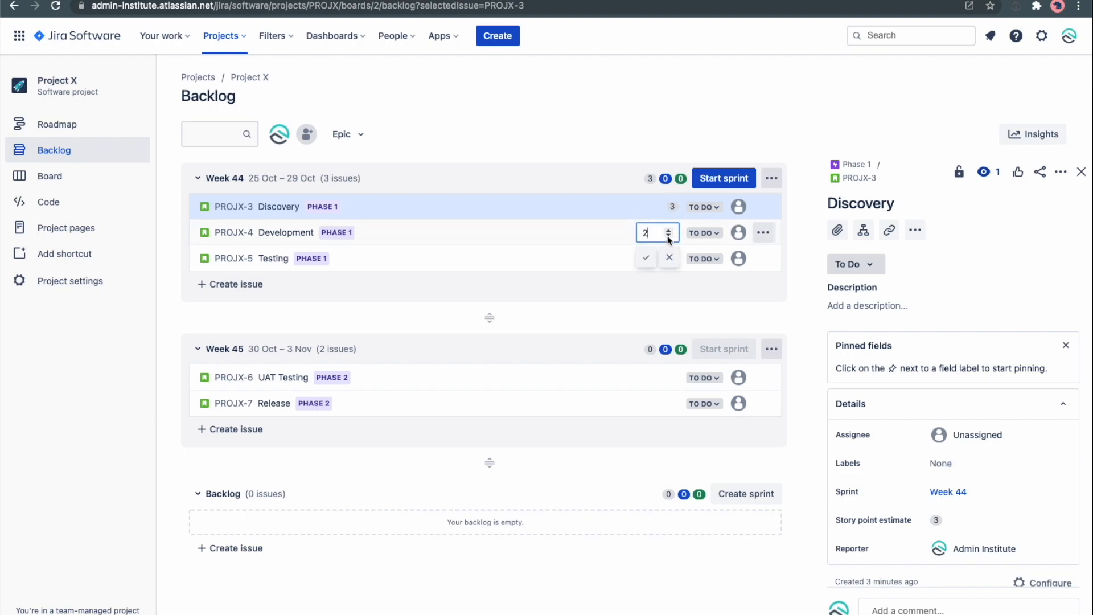
click(669, 234)
click(669, 234)
click(669, 234)
click(647, 260)
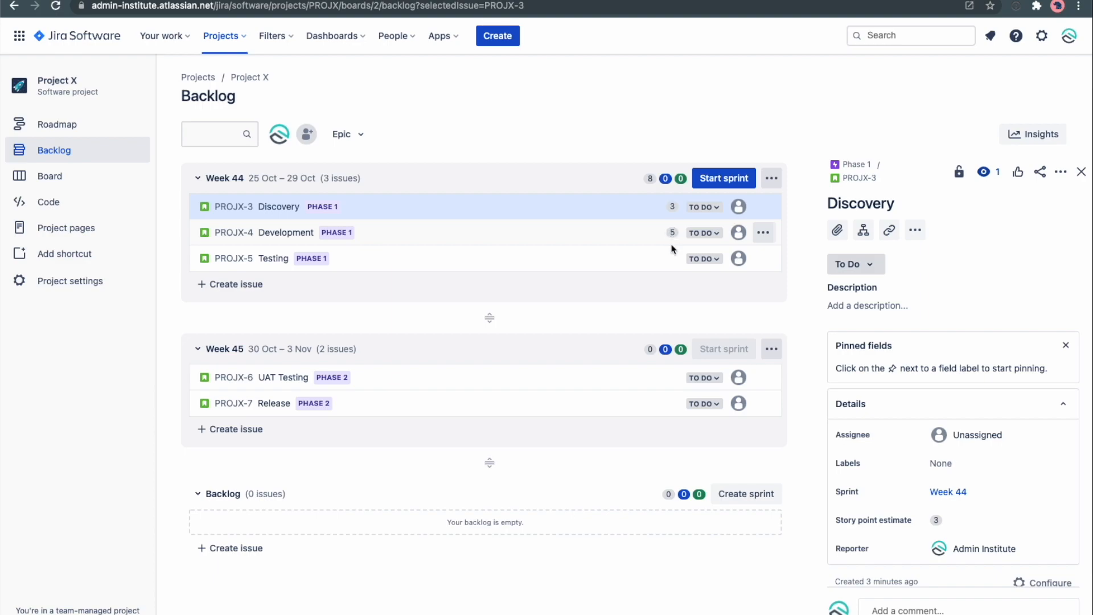
Set Testing's story point estimate to 1.
click(673, 261)
text(1)
click(642, 285)
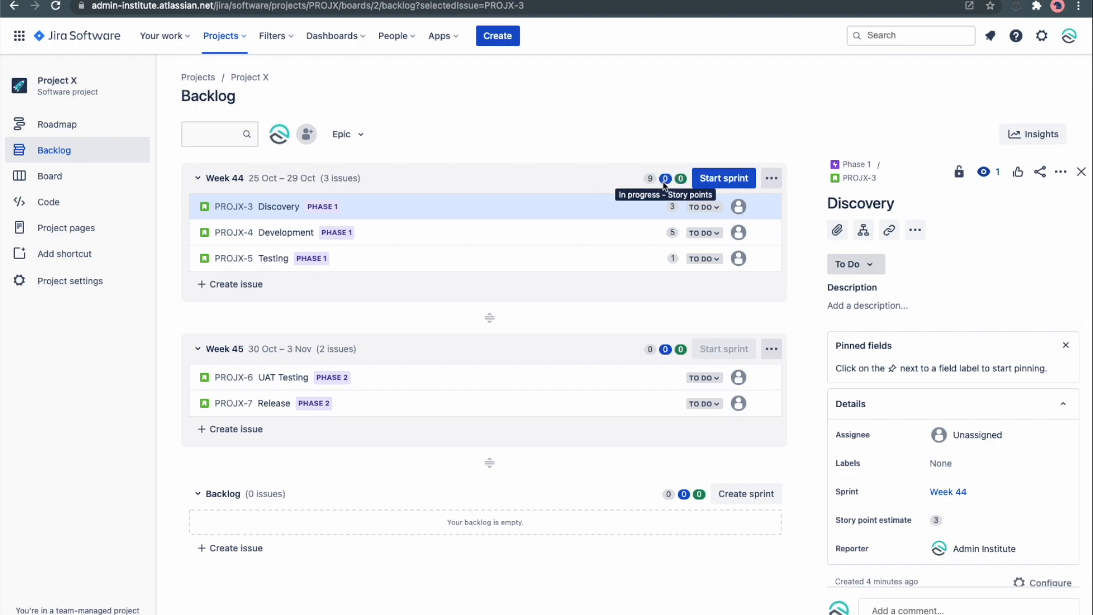
Set UAT Testing's story point estimate to 2 and Release's to 3.
click(674, 379)
text(2)
click(647, 402)
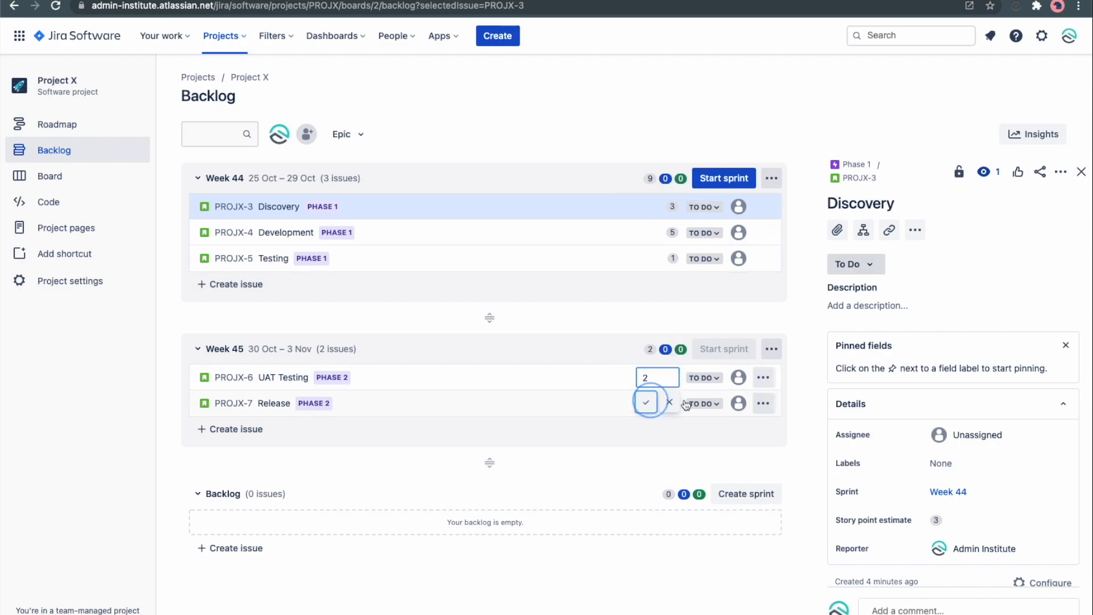
click(673, 403)
text(3)
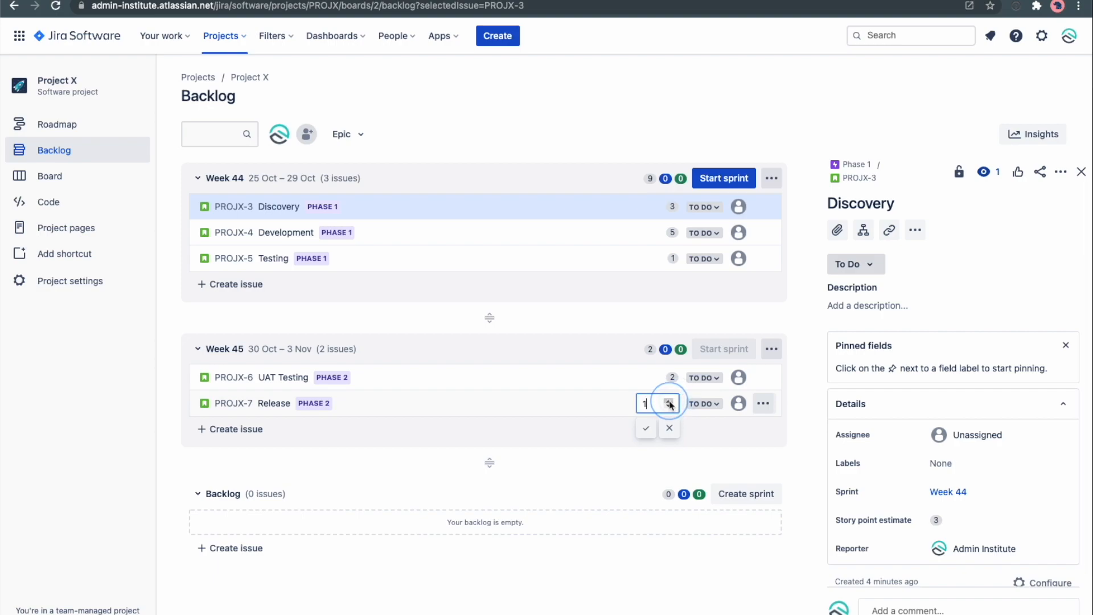
click(647, 428)
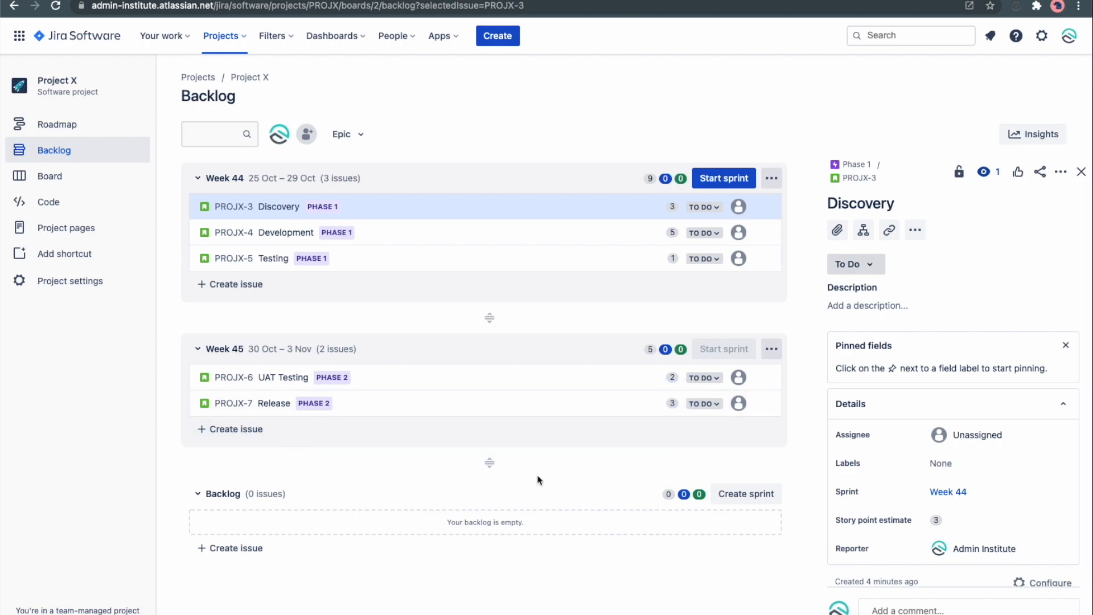
Create a bug issue named Error Message: XYZ in the backlog.
click(268, 552)
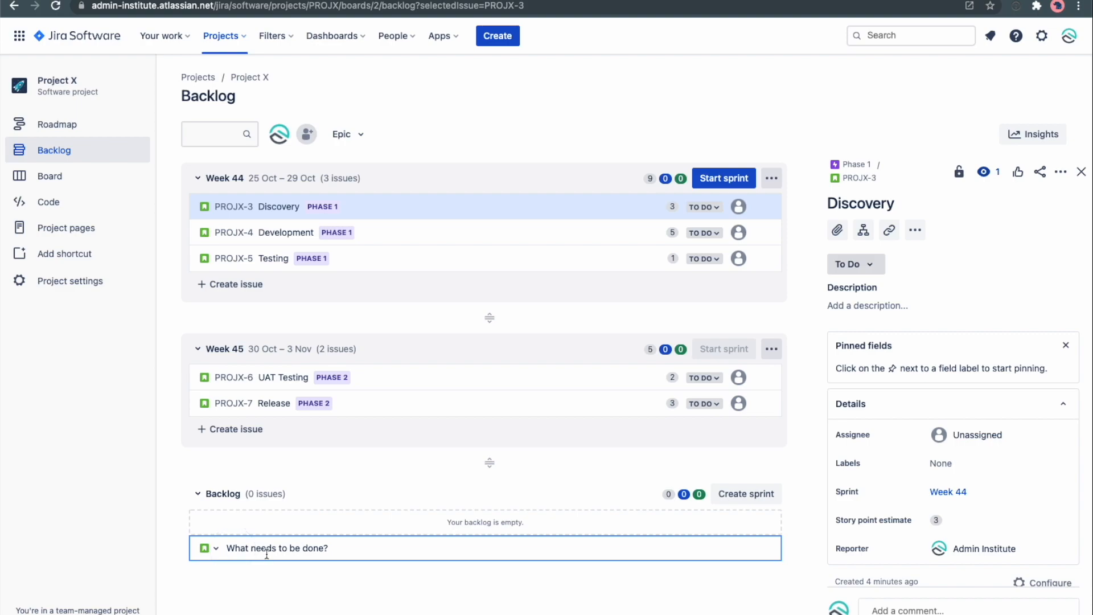
click(209, 548)
click(225, 530)
click(236, 550)
click(207, 547)
click(231, 592)
click(257, 551)
text(Err)
text(or Message: XYZ)
key(Return)
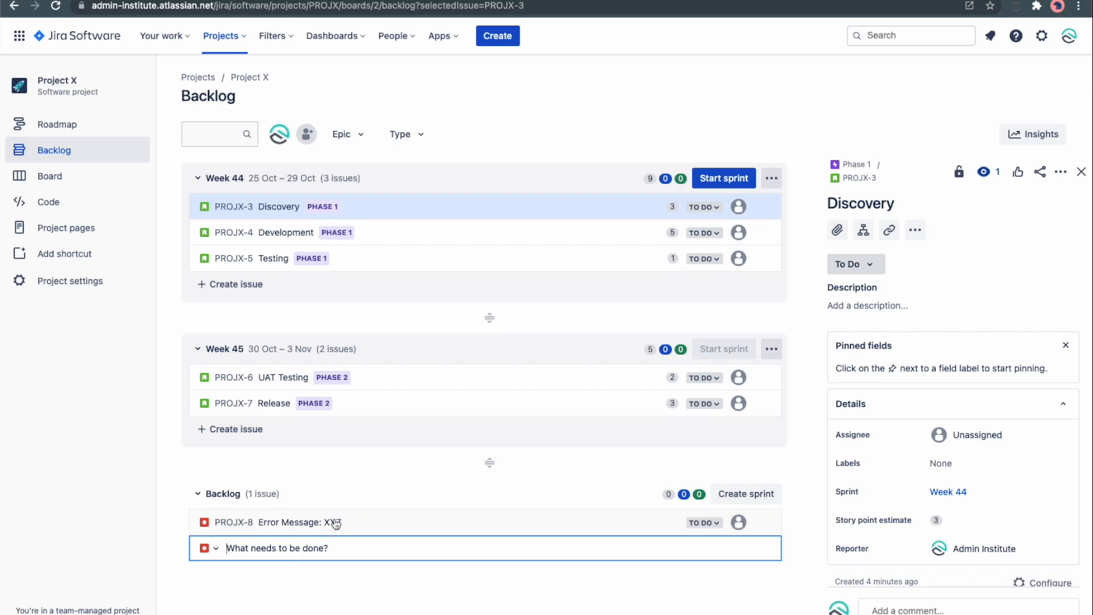
Open Error Message: XYZ and set its story point estimate to 5.
click(341, 523)
click(670, 525)
click(669, 522)
click(669, 522)
click(669, 522)
click(669, 522)
click(669, 522)
click(669, 522)
click(669, 526)
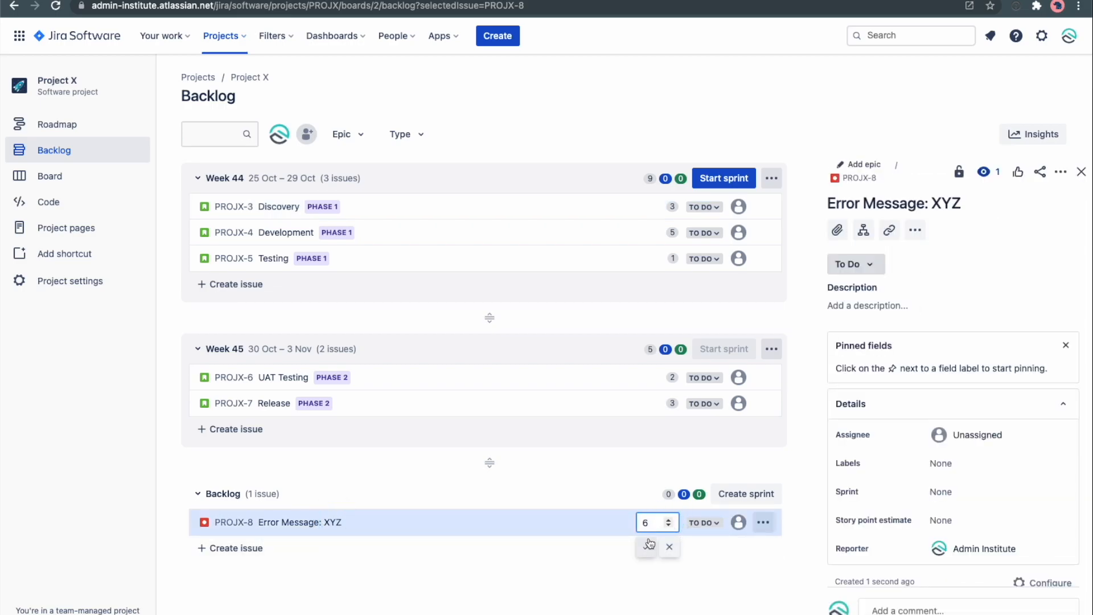
click(646, 550)
mouse_move(370, 526)
mouse_down()
mouse_move(415, 476)
mouse_move(435, 393)
mouse_move(419, 302)
mouse_move(396, 576)
mouse_move(381, 530)
mouse_up()
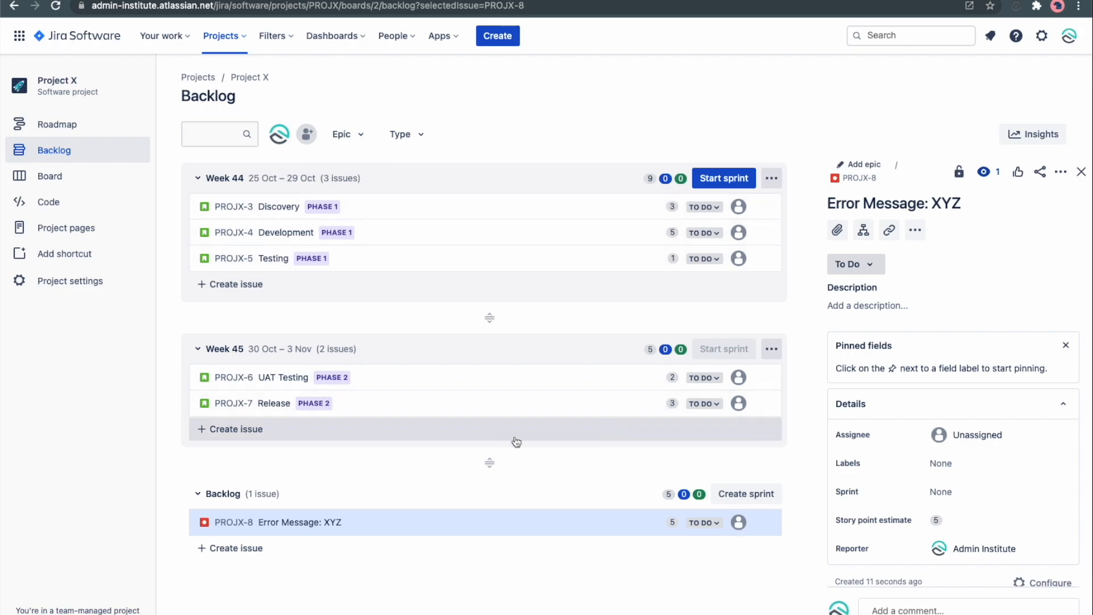
Open the backlog insights and expand the Week 44 sprint commitment details.
drag(336, 522, 399, 529)
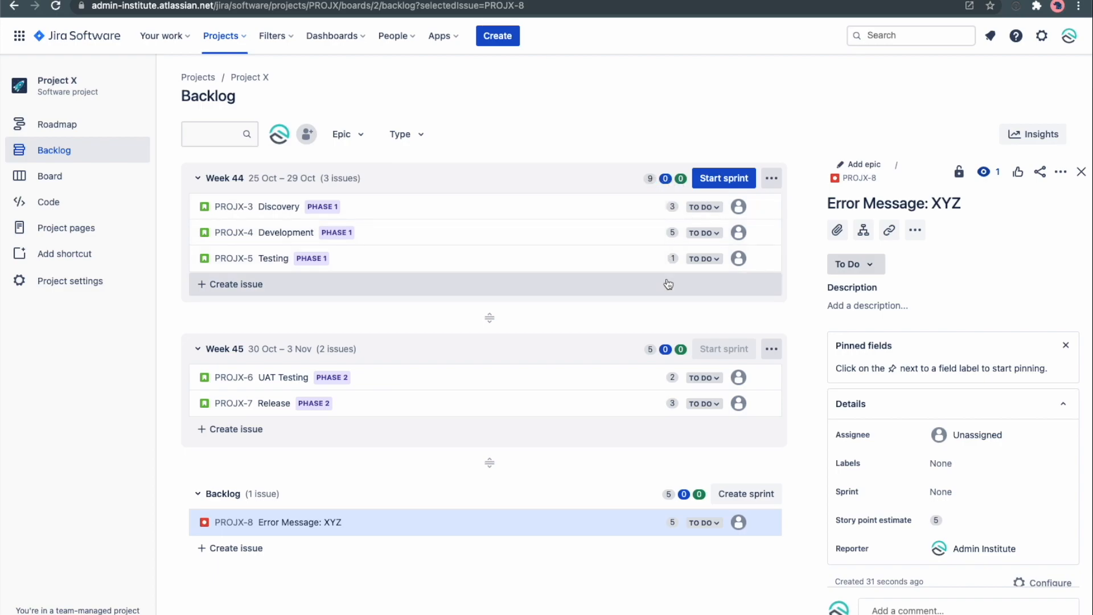
click(1025, 135)
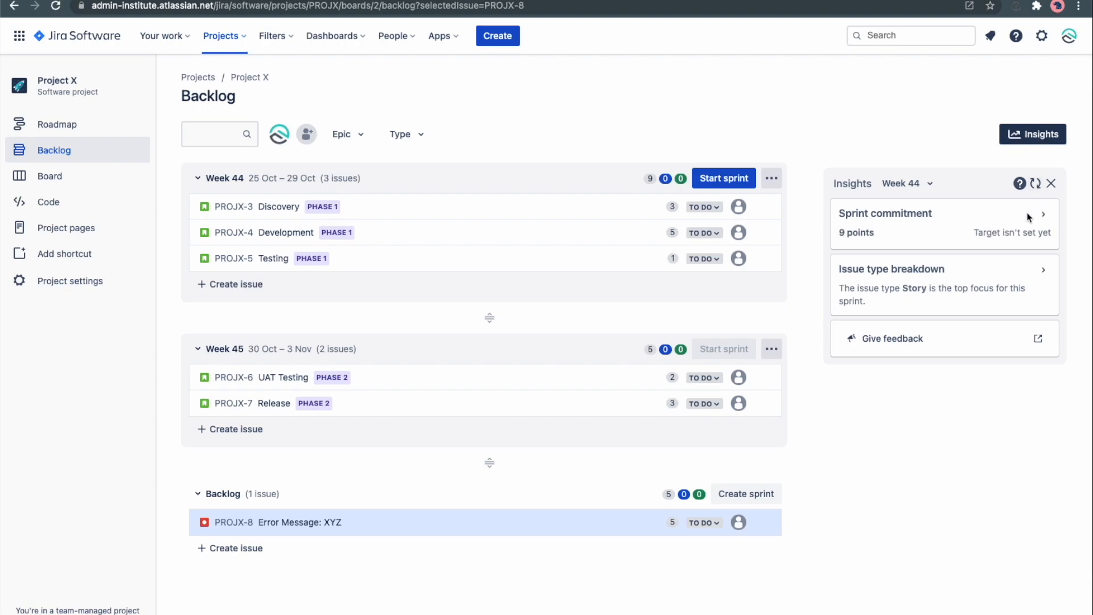
click(1042, 214)
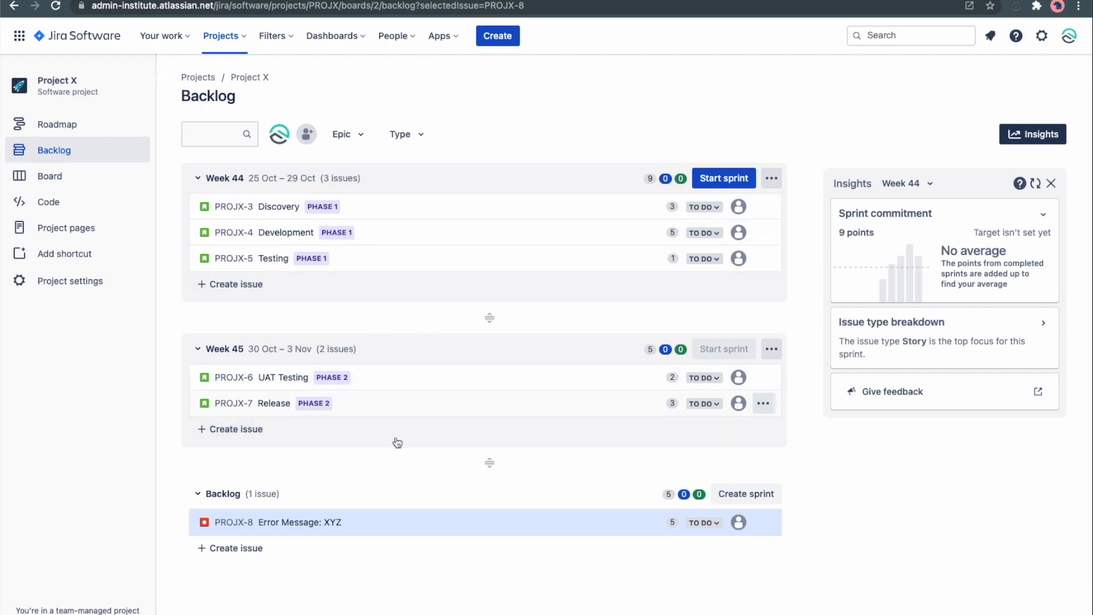
Move Error Message: XYZ into the Week 44 sprint and set Discovery's status to In Progress.
drag(365, 521, 376, 273)
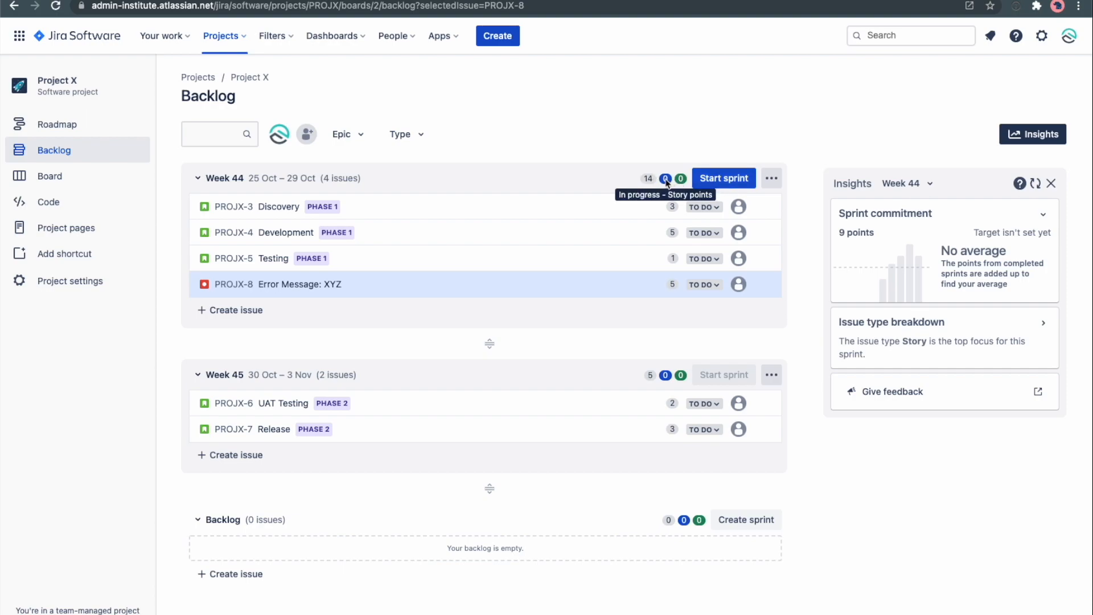
click(711, 208)
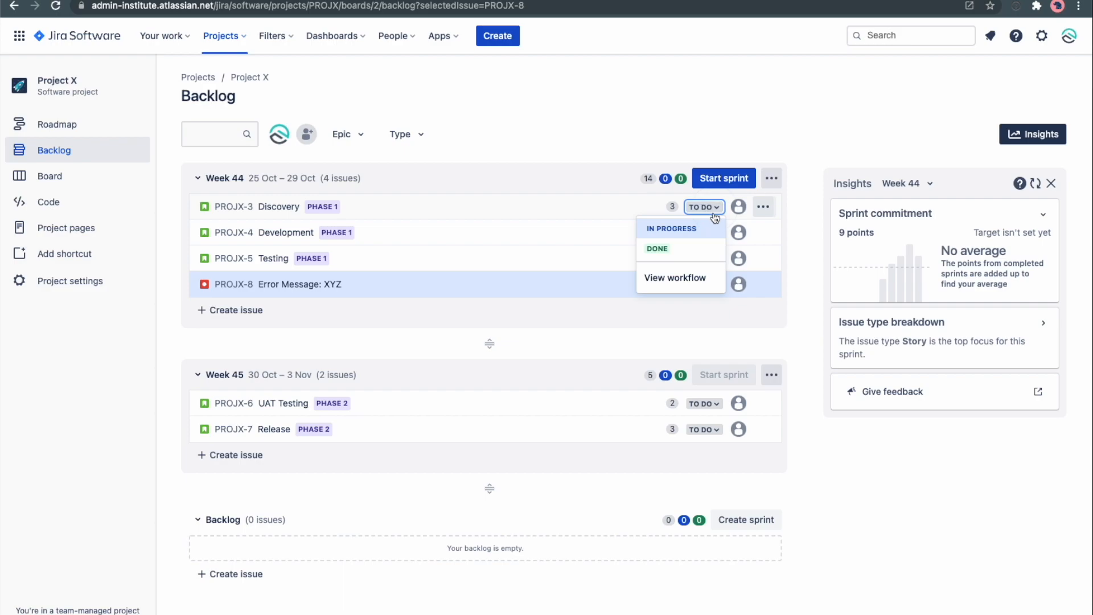
click(684, 230)
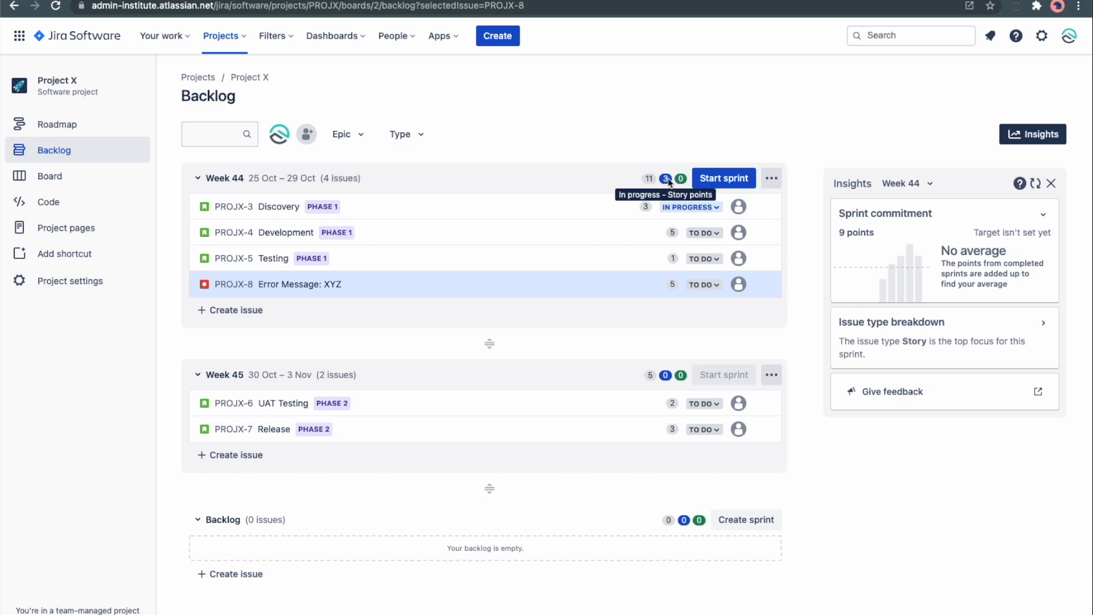
Start the Week 44 sprint.
click(725, 178)
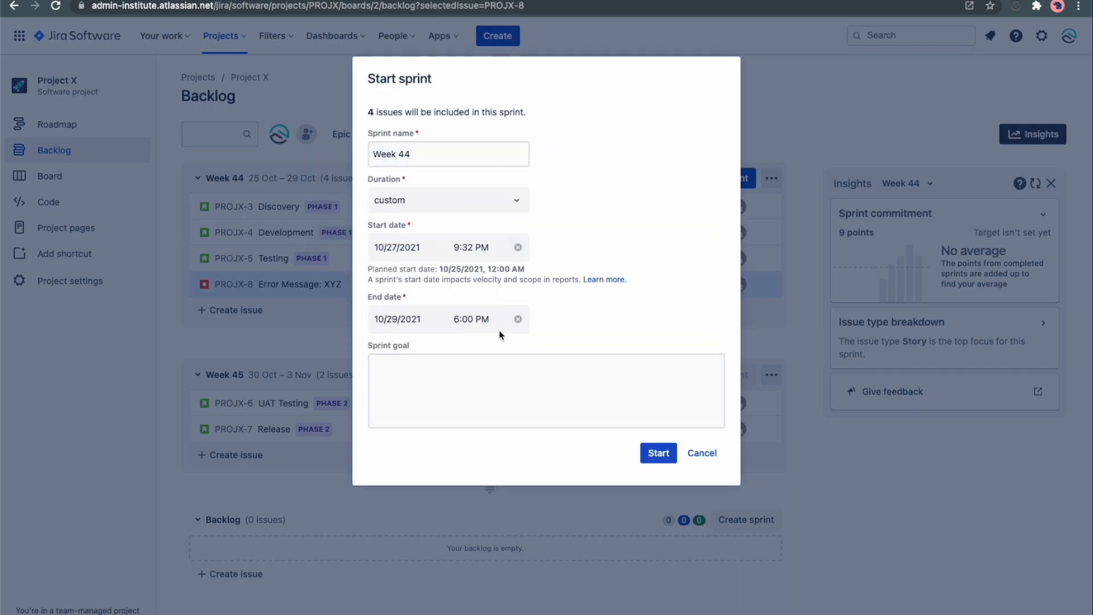
click(659, 455)
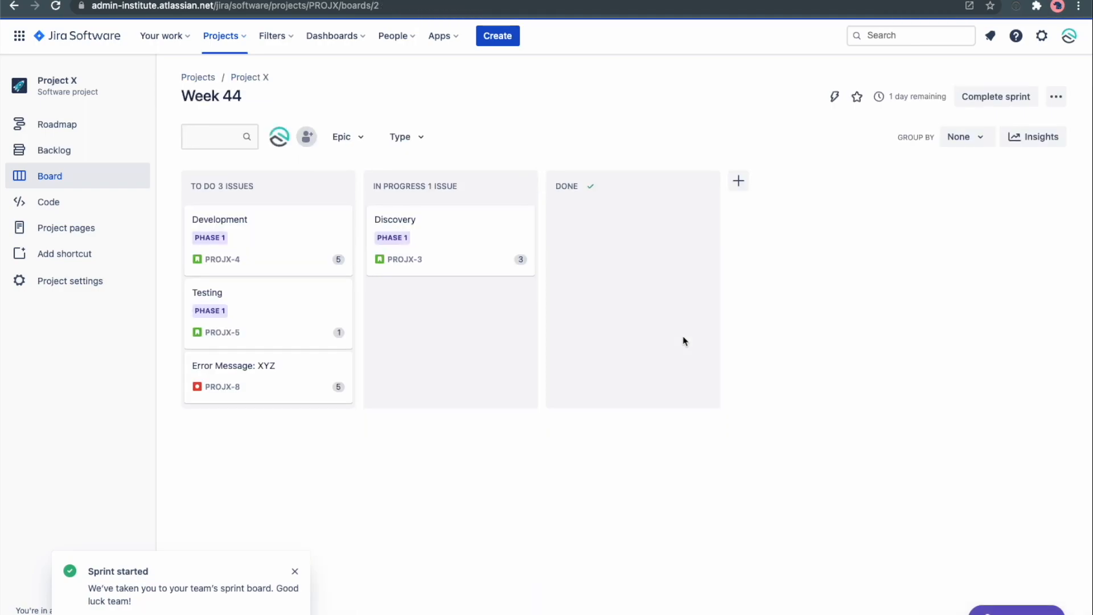
click(568, 434)
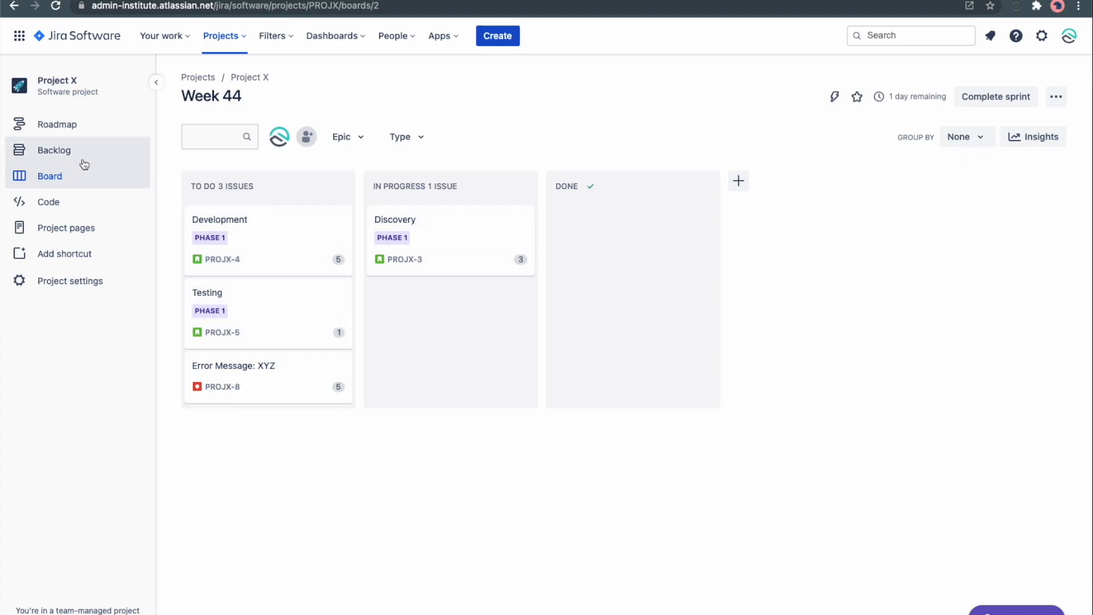
Review the board's sprint progress insights and move Development into the In Progress column.
click(1034, 138)
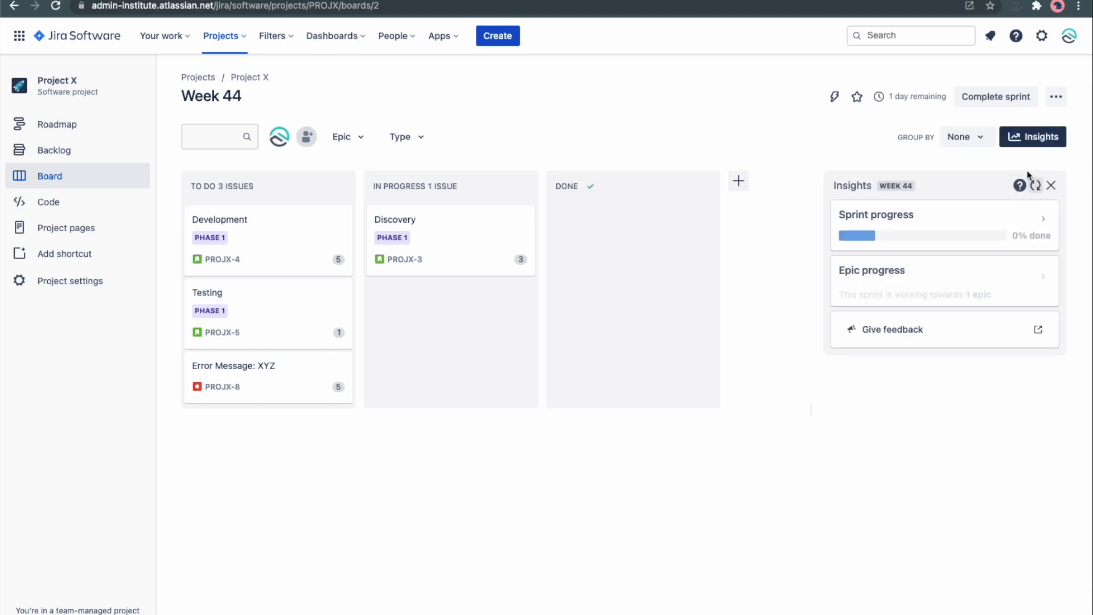
click(1045, 219)
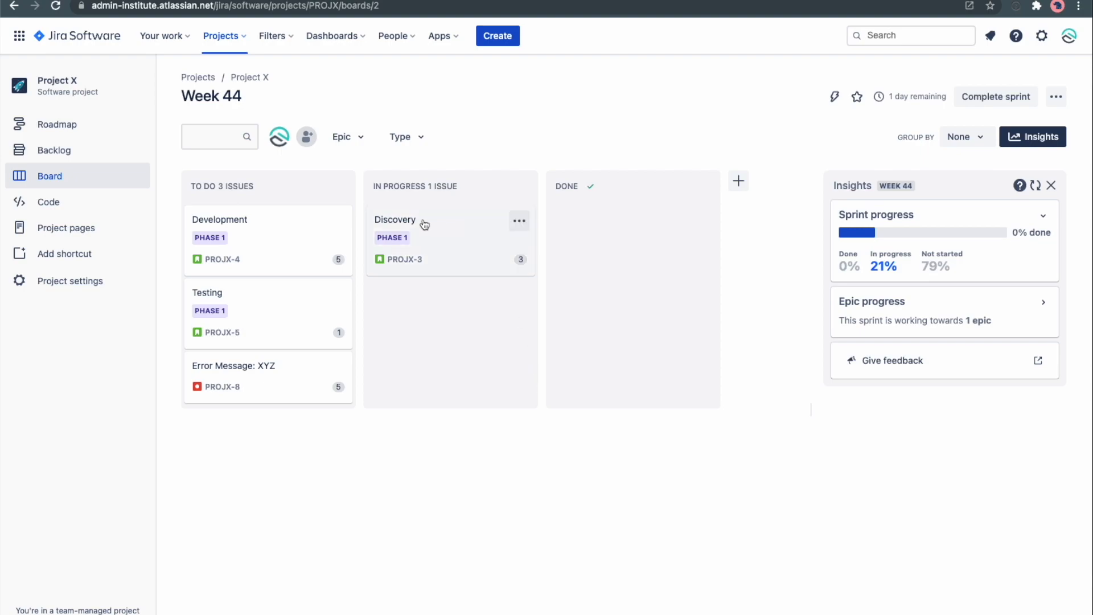
mouse_move(420, 223)
mouse_down()
mouse_move(435, 335)
mouse_move(566, 332)
mouse_move(617, 238)
mouse_move(391, 215)
mouse_move(619, 235)
mouse_move(427, 229)
mouse_up()
drag(259, 245, 429, 327)
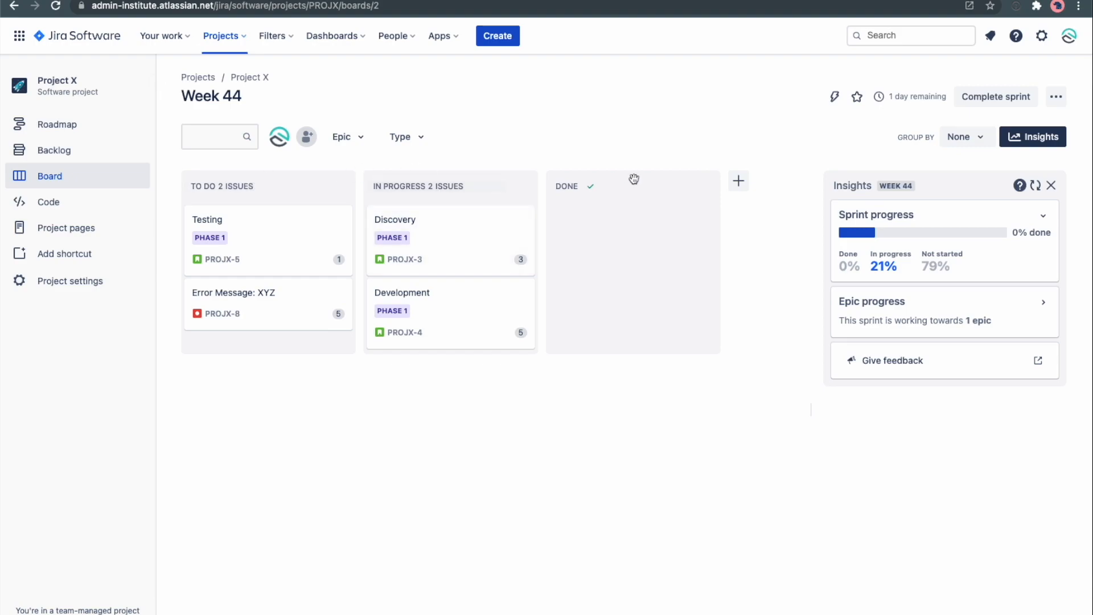
Add a board column named Today and move it to sit right after To Do.
click(739, 182)
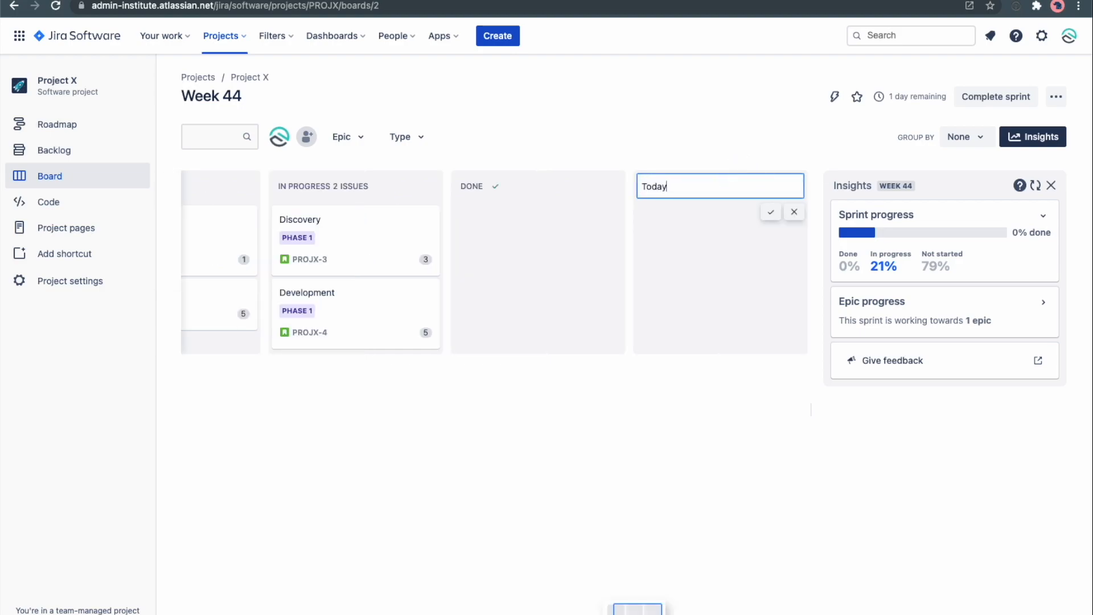
key(Return)
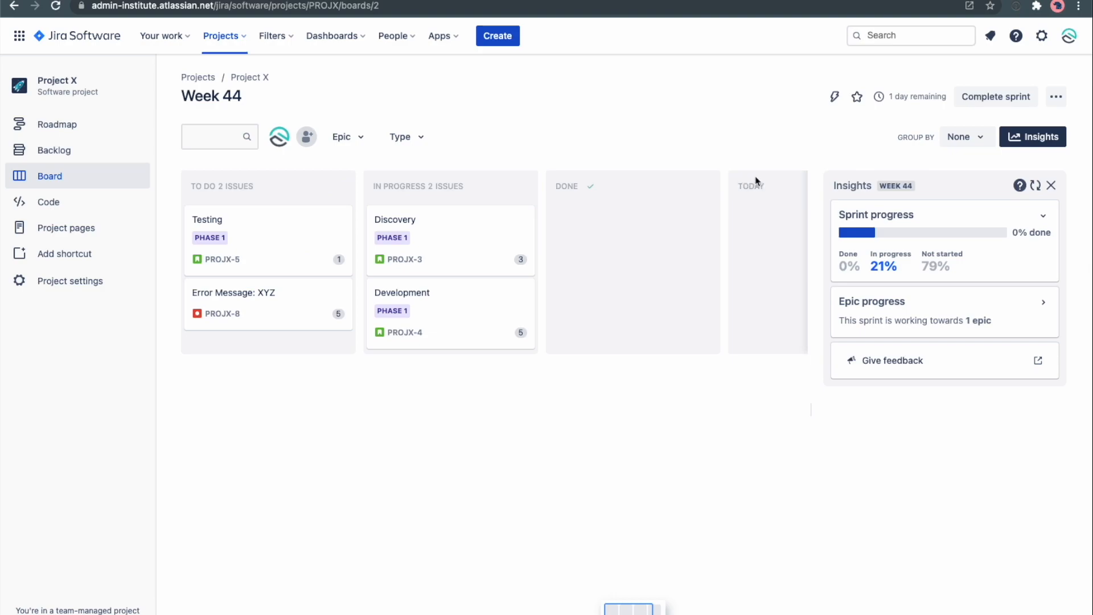
drag(693, 180, 325, 188)
scroll(359, 202, left, 2)
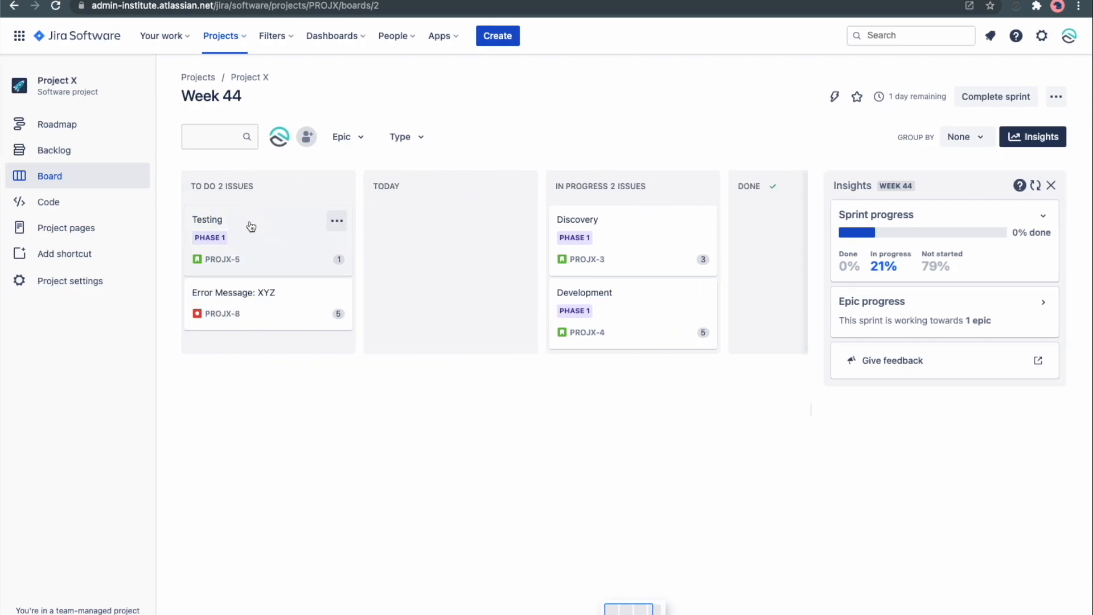
Move Testing into the Today column.
drag(251, 226, 385, 249)
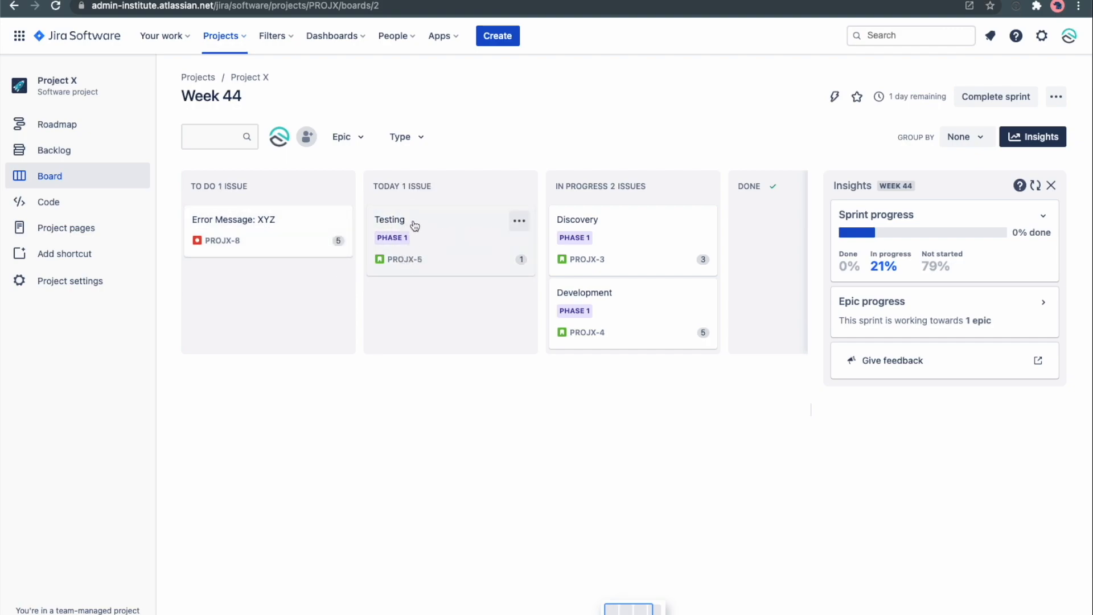
scroll(539, 224, right, 2)
scroll(539, 224, left, 2)
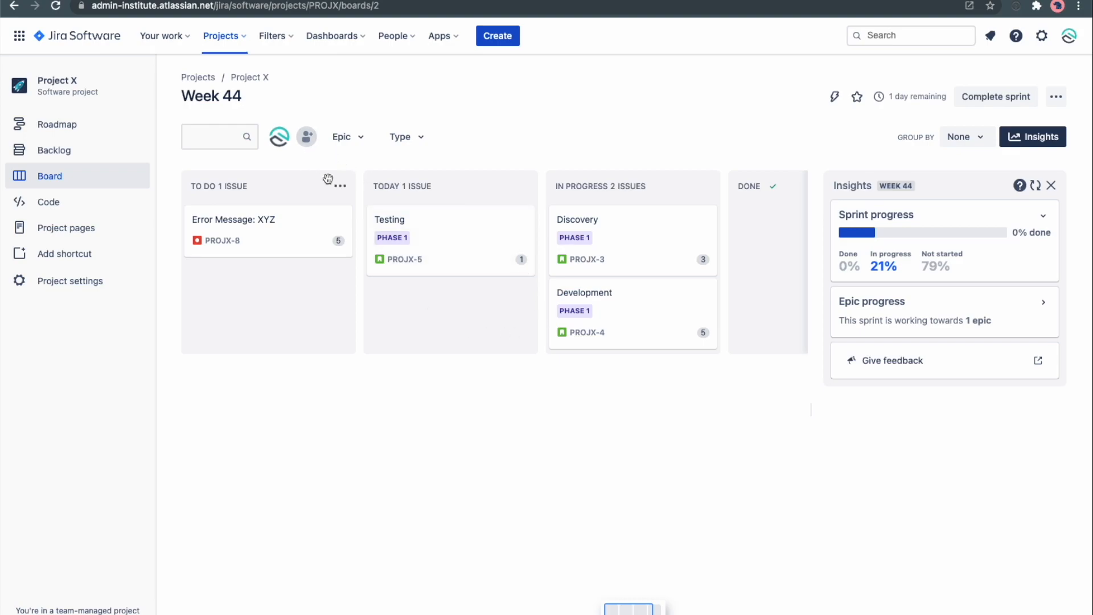
Review the roadmap, backlog and board for the active Week 44 sprint.
click(280, 138)
click(281, 140)
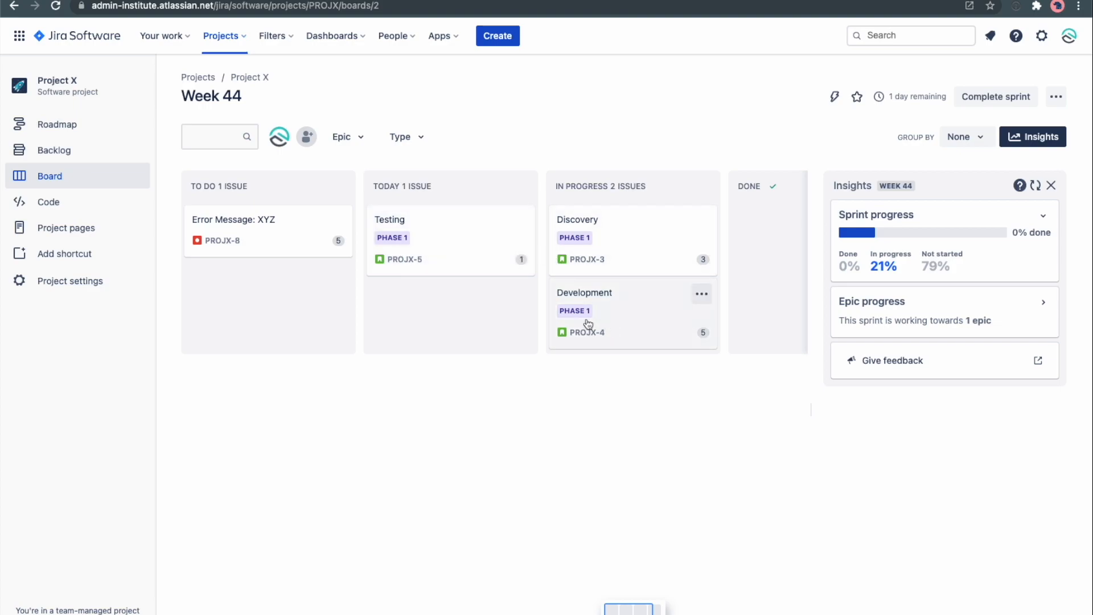
click(72, 126)
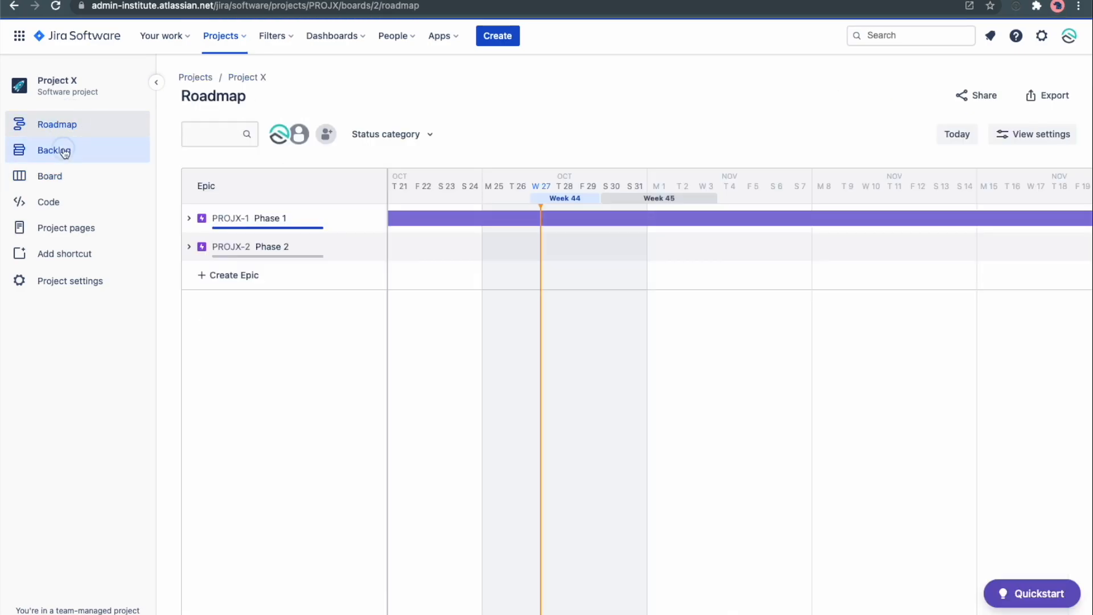
click(64, 151)
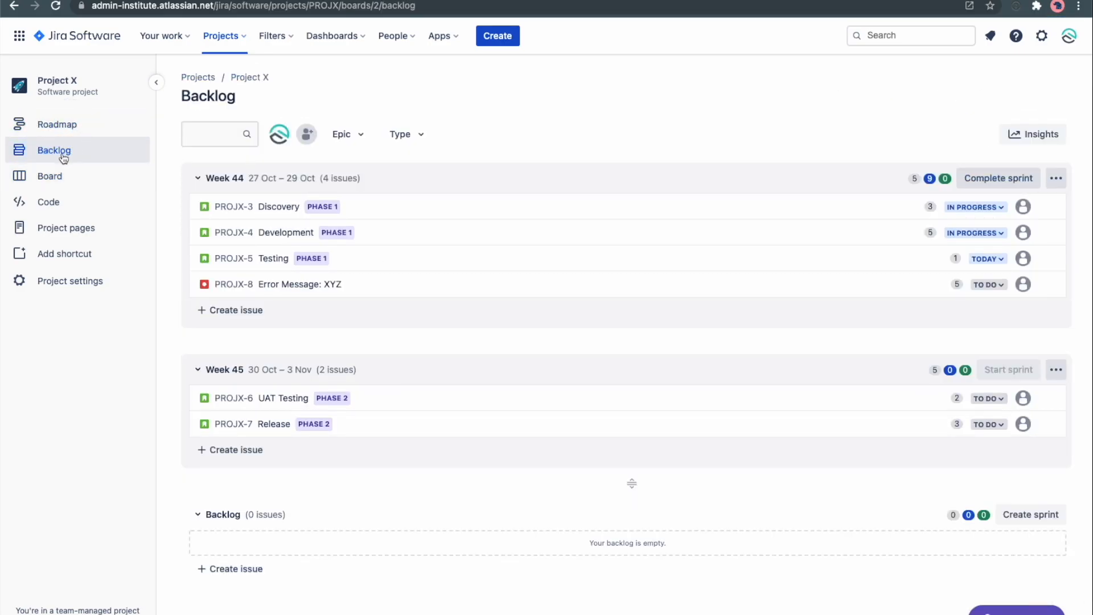
click(53, 176)
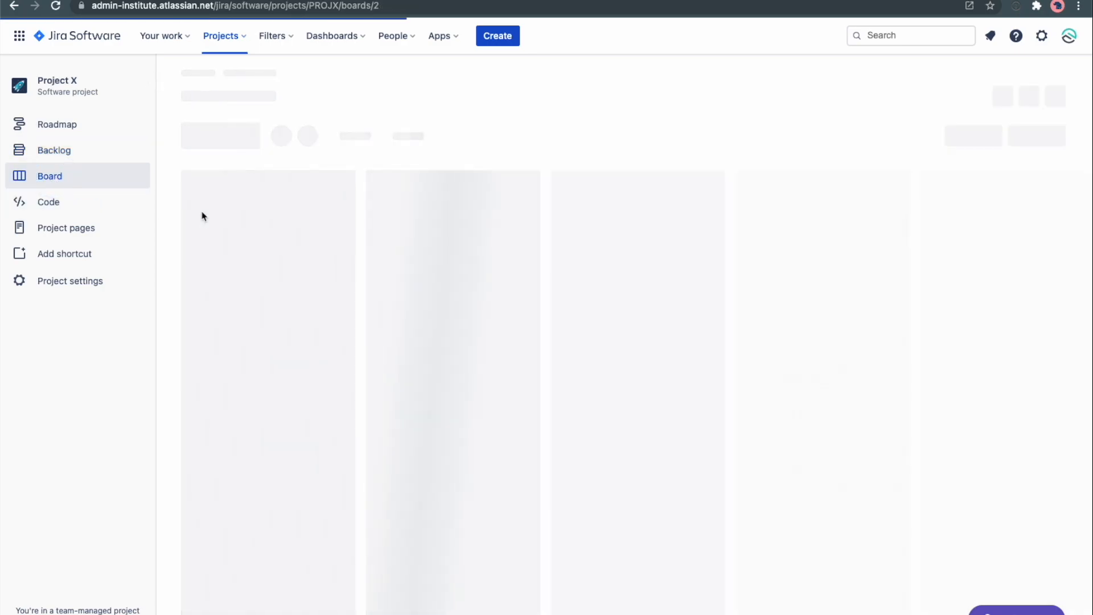